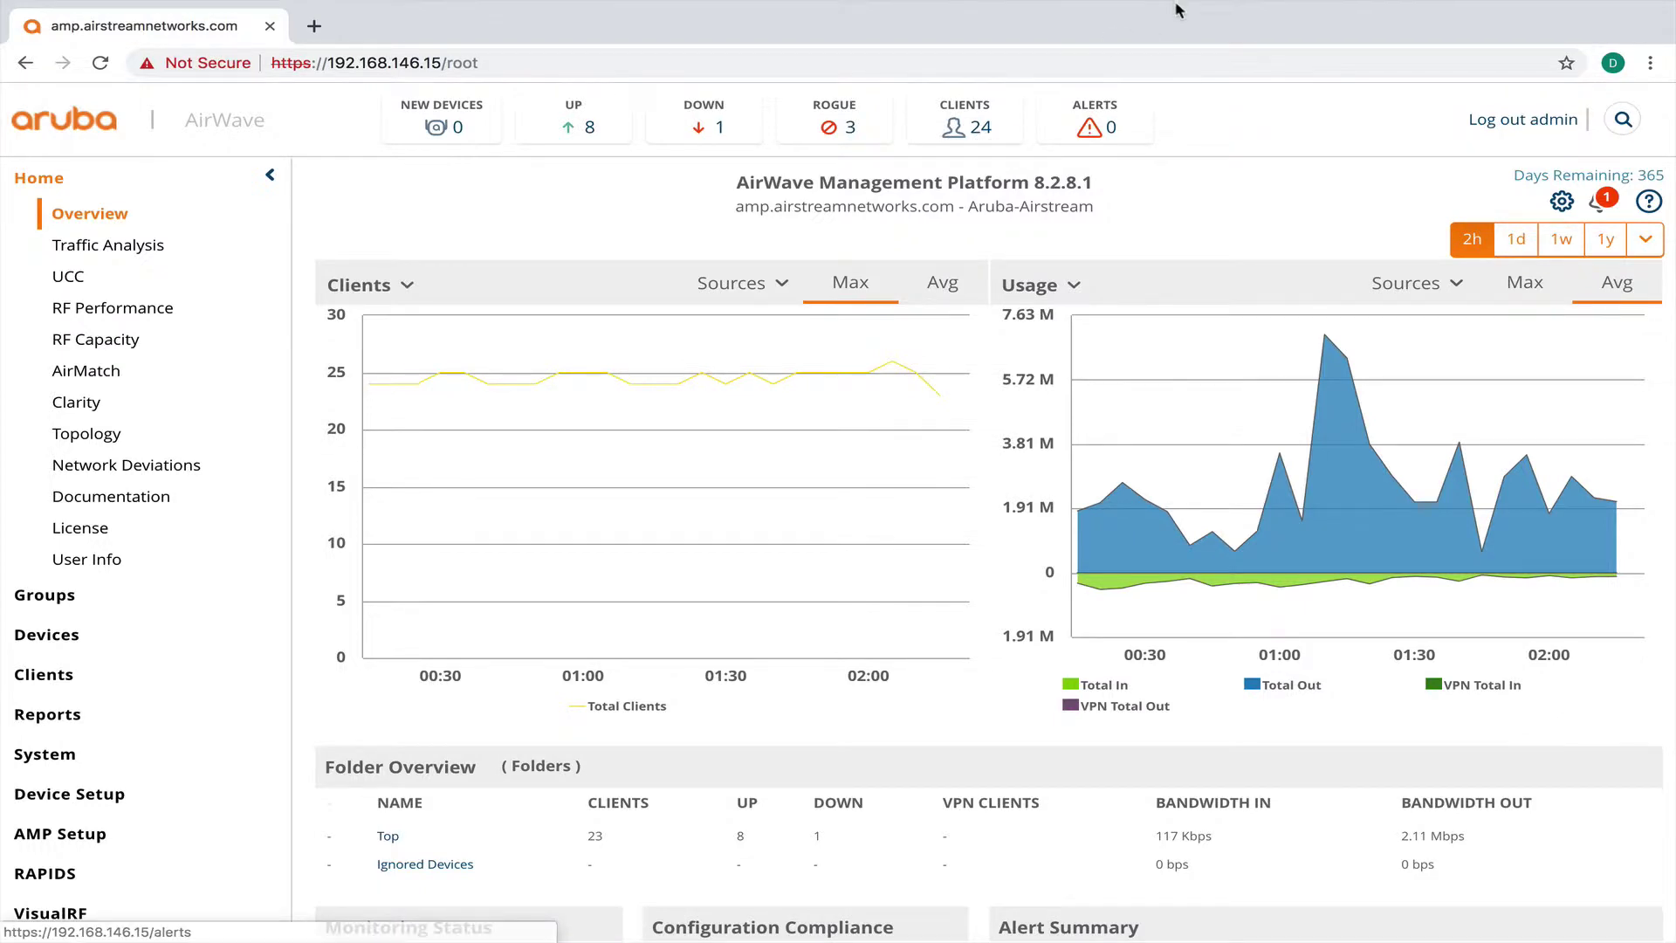
Step: Check which Wi-Fi network the laptop is on in the macOS Wi-Fi menu, then close it
{"action": "mouse_move", "coordinate": [1270, 28]}
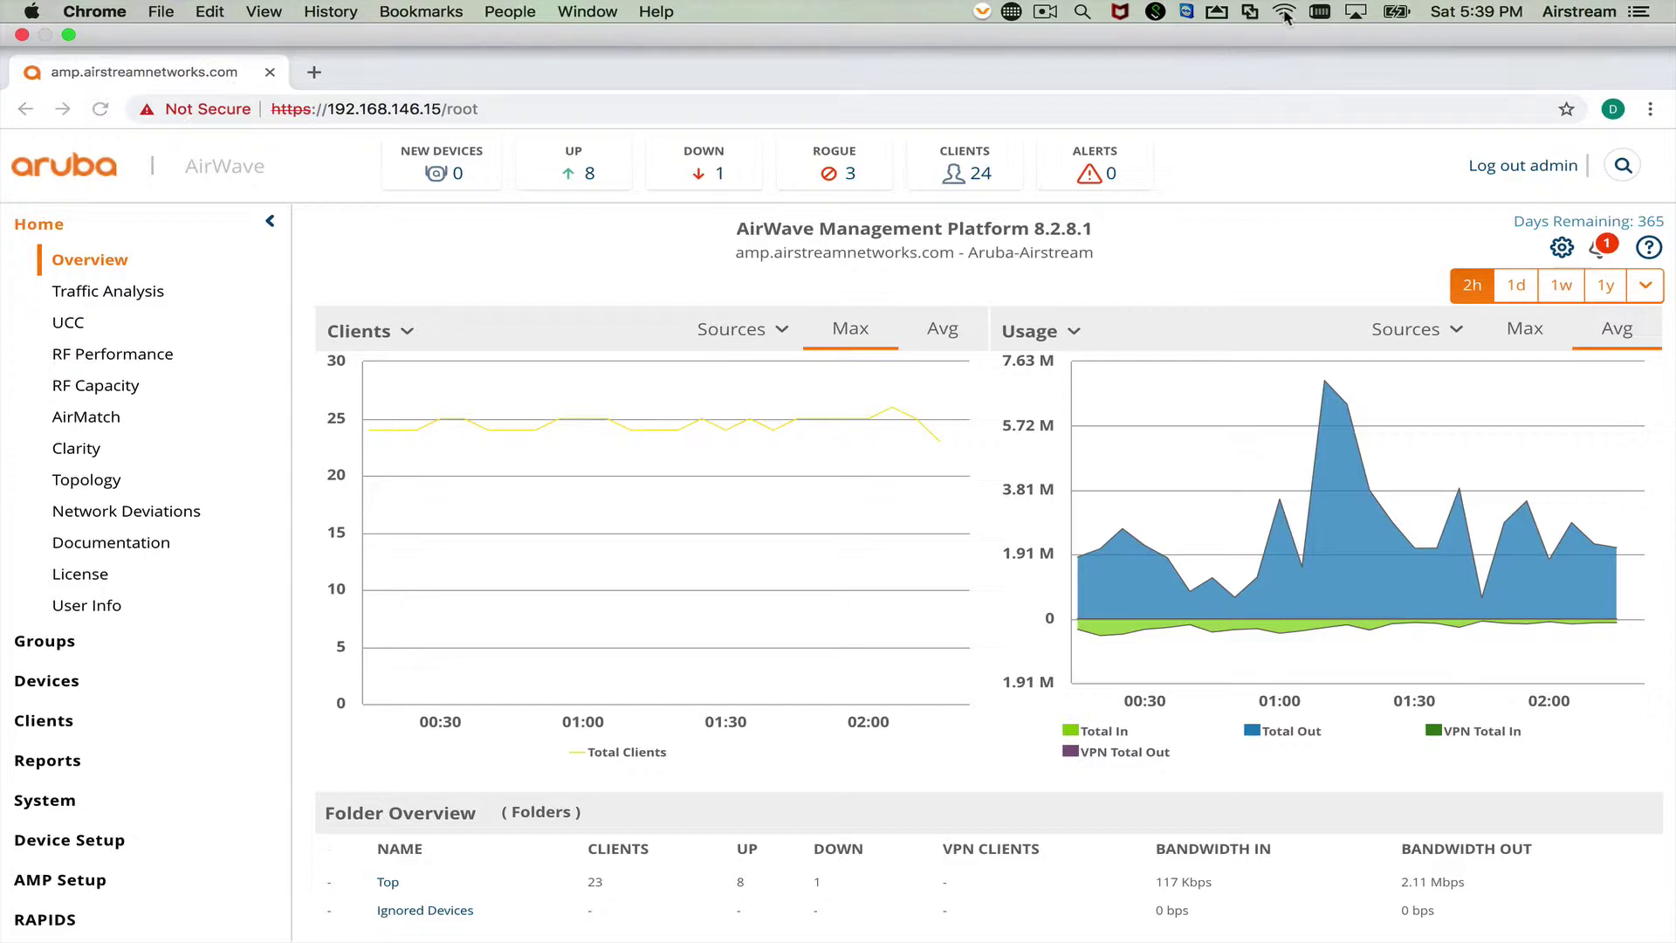
{"action": "left_click", "coordinate": [1284, 13]}
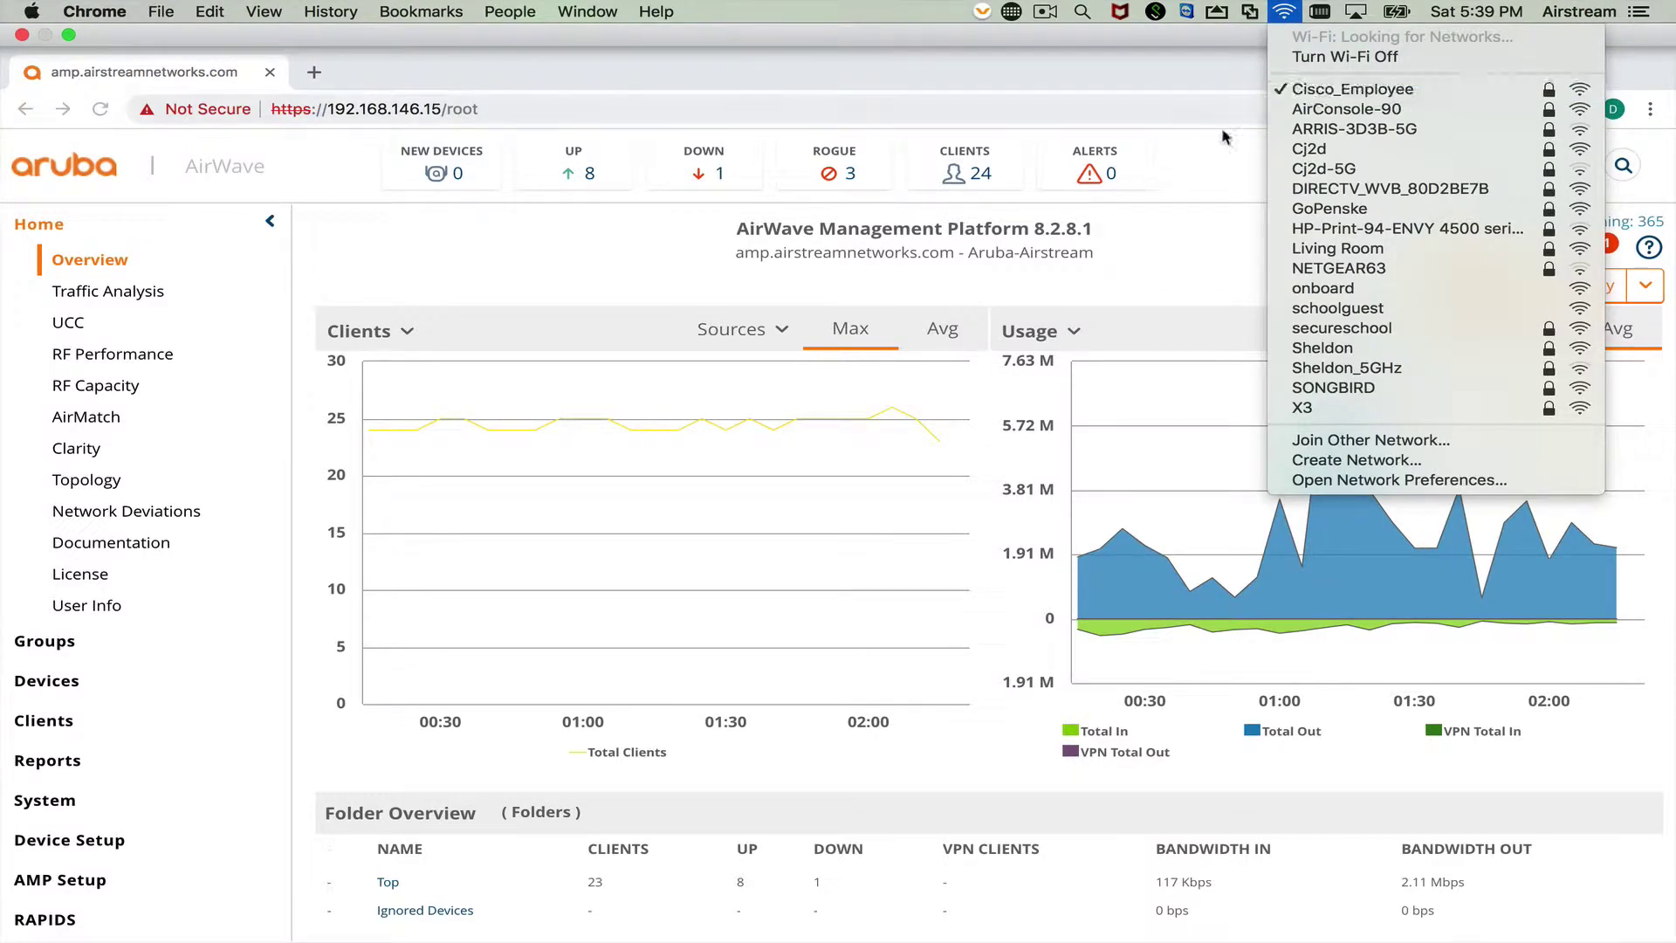
{"action": "left_click", "coordinate": [1206, 155]}
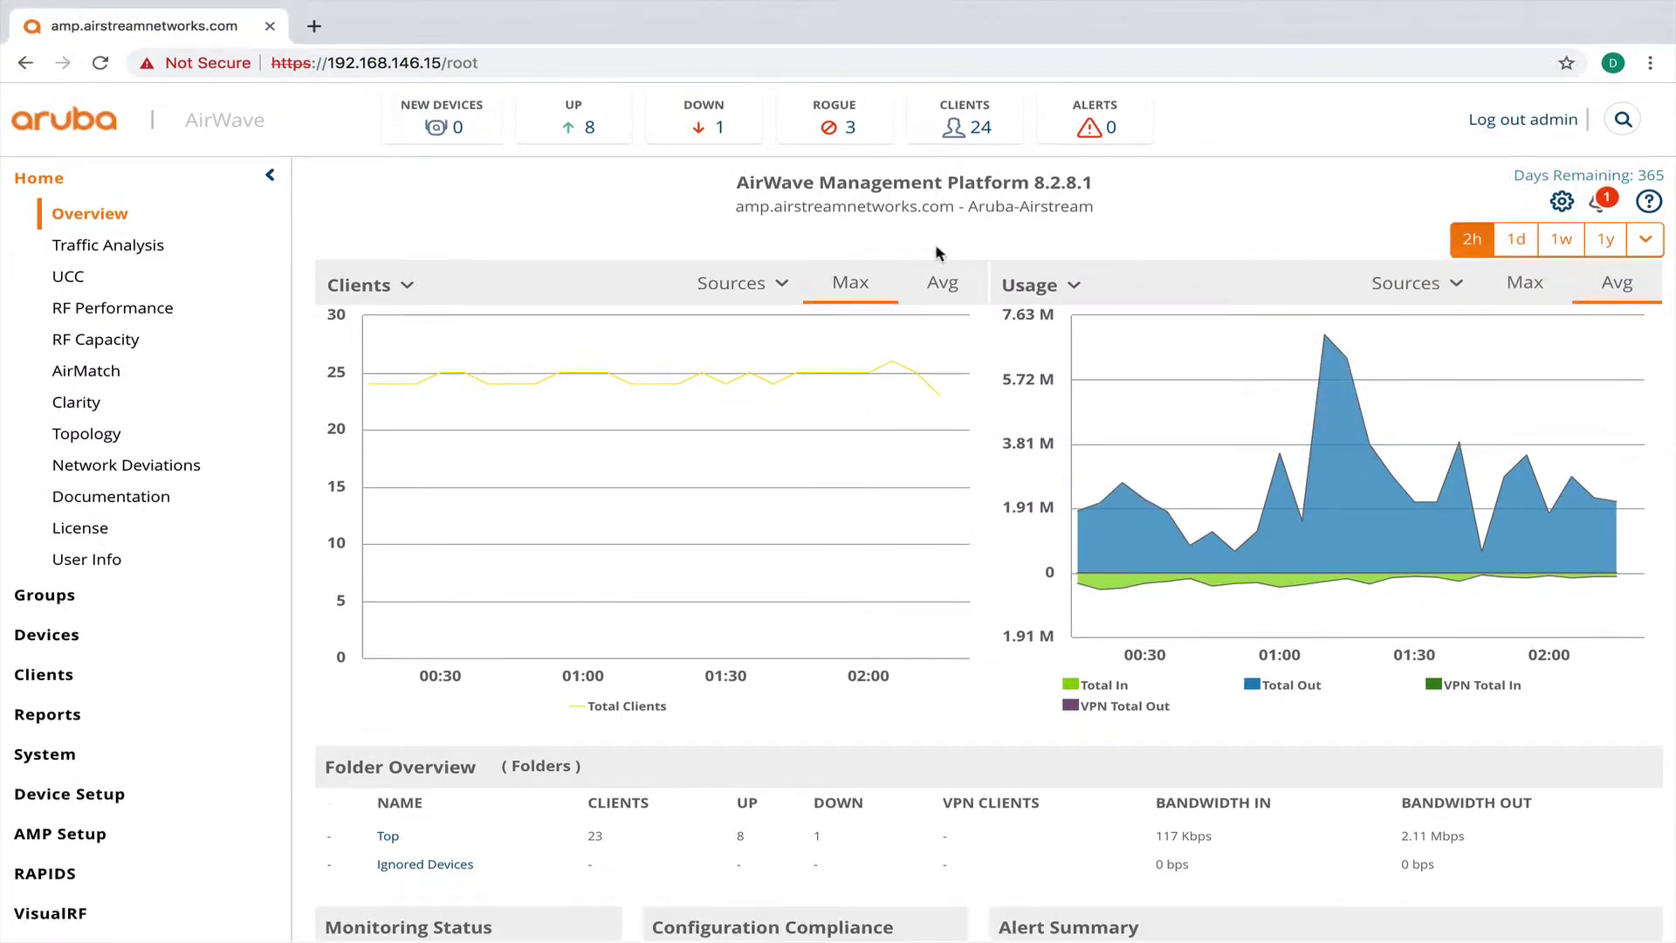
Step: Open the list of 8 up devices and scroll down to its Devices List table
{"action": "left_click", "coordinate": [591, 131]}
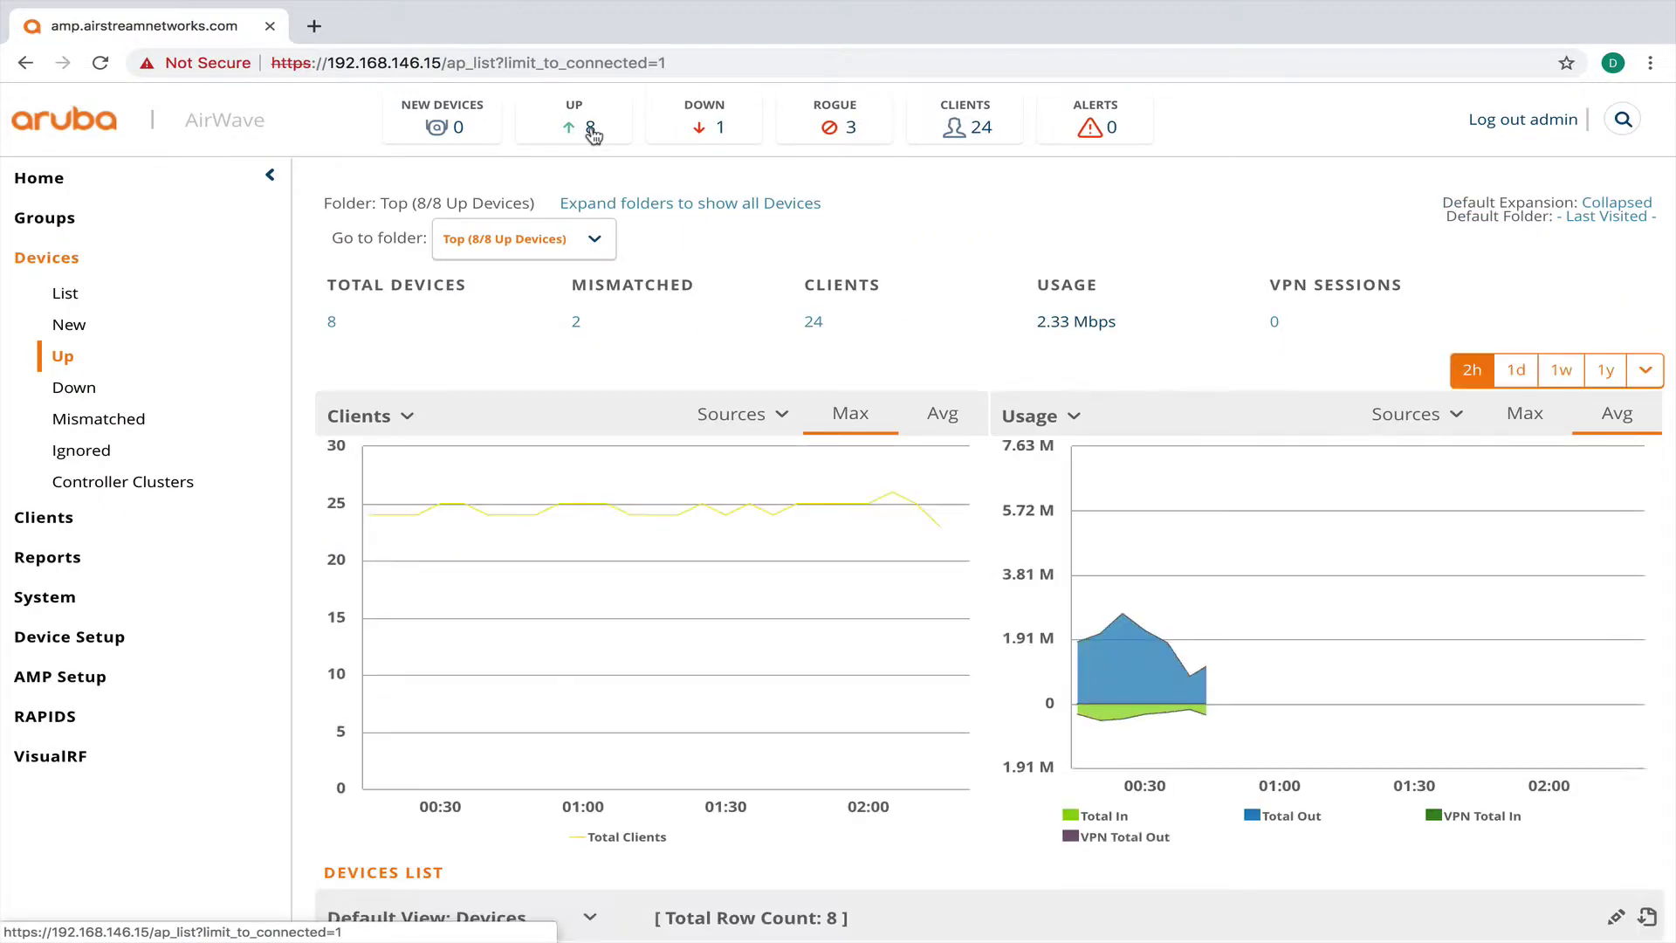
{"action": "scroll", "coordinate": [630, 529], "scroll_direction": "down", "scroll_amount": 5}
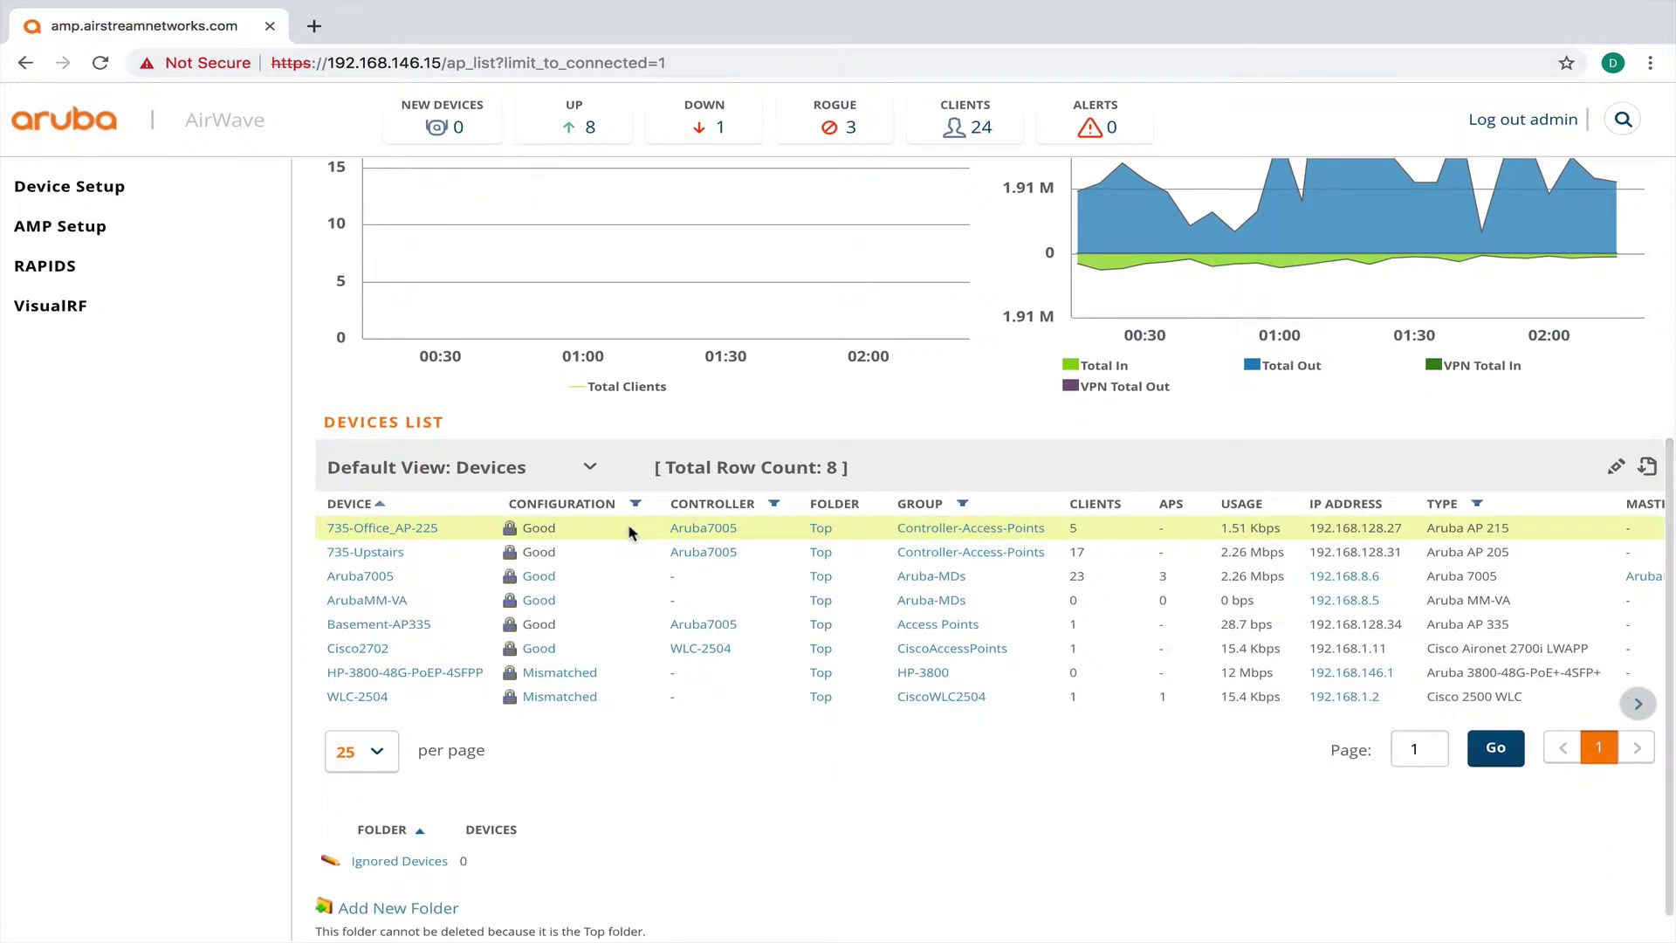
{"action": "mouse_move", "coordinate": [377, 529]}
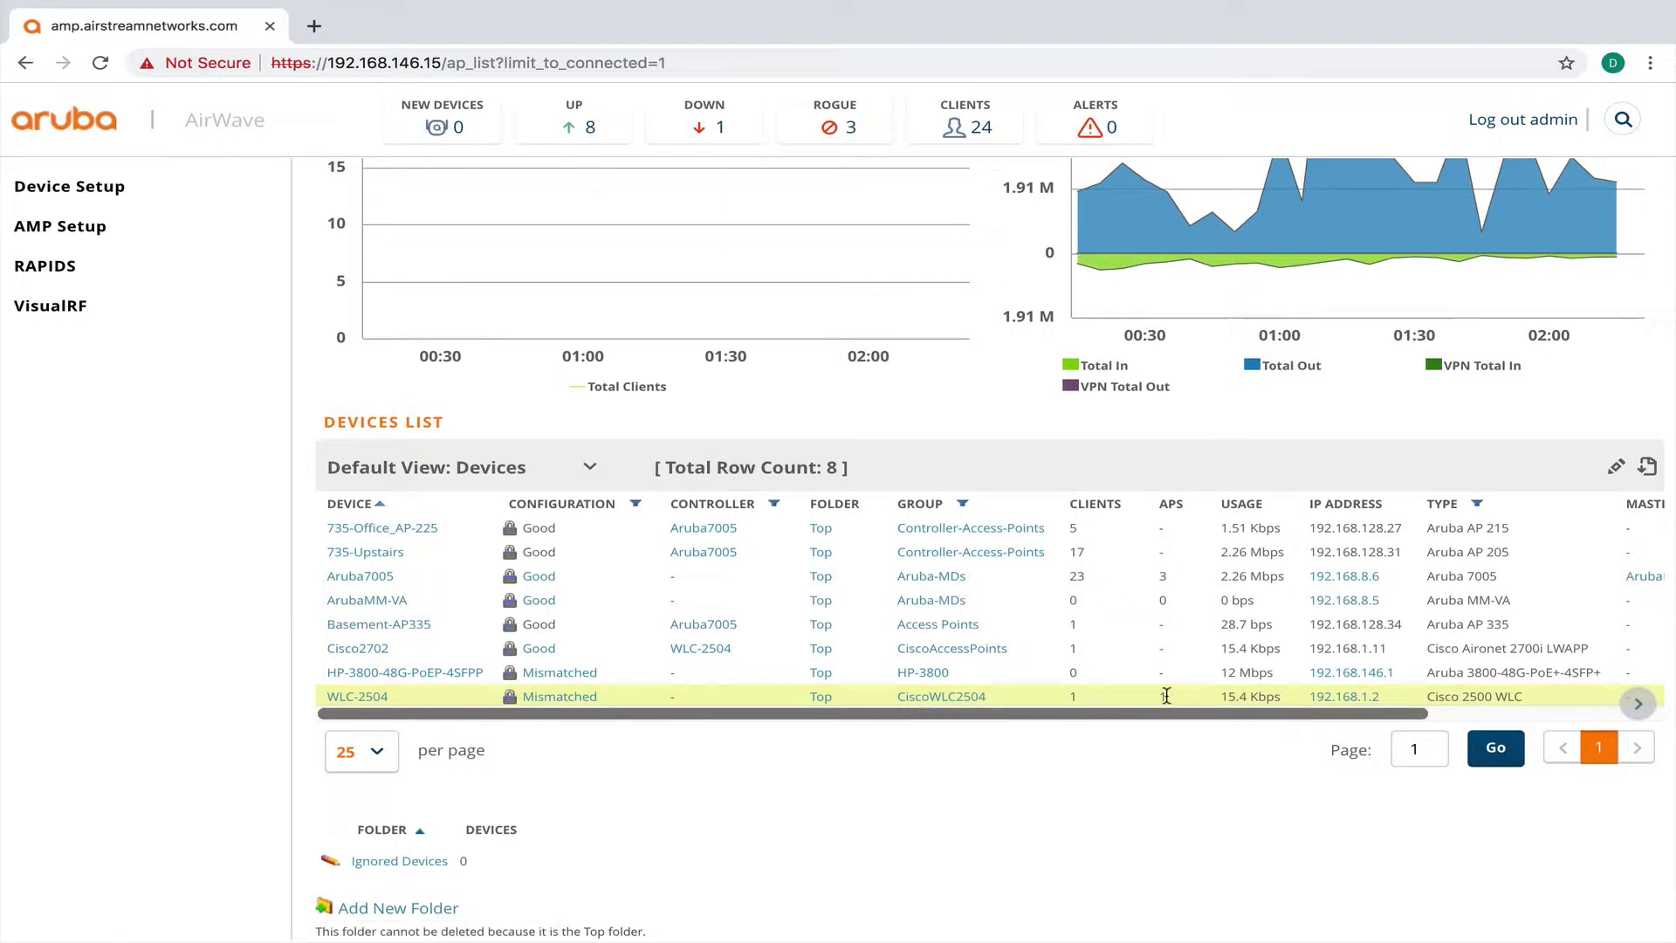
{"action": "mouse_move", "coordinate": [1352, 699]}
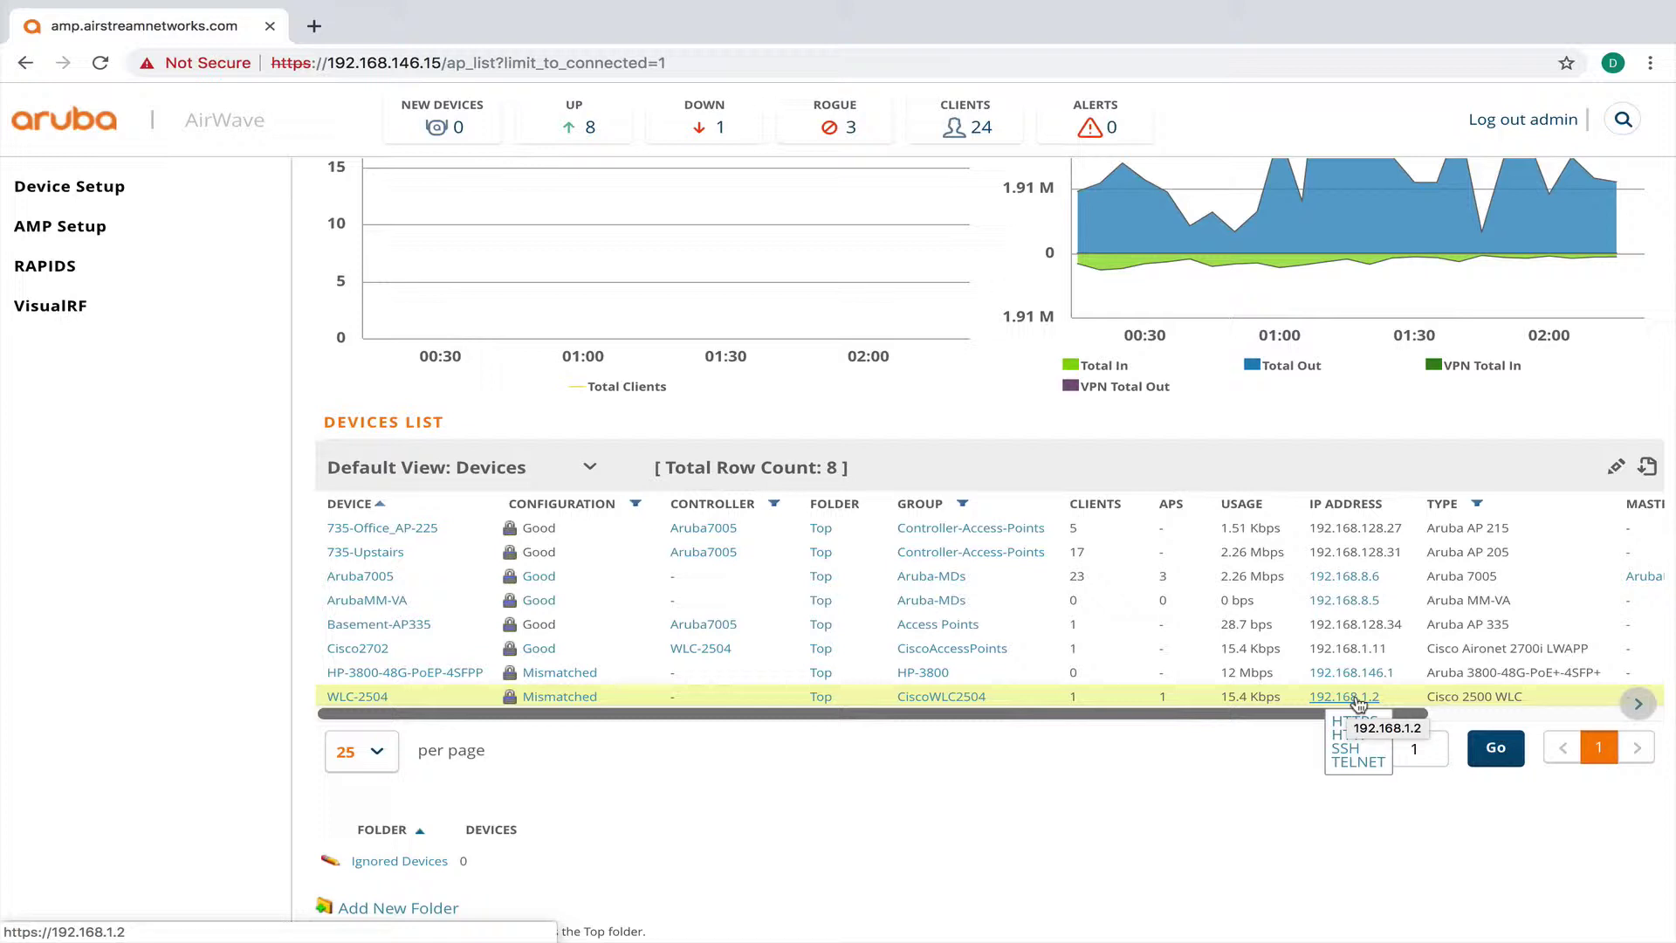
{"action": "left_click", "coordinate": [1357, 698]}
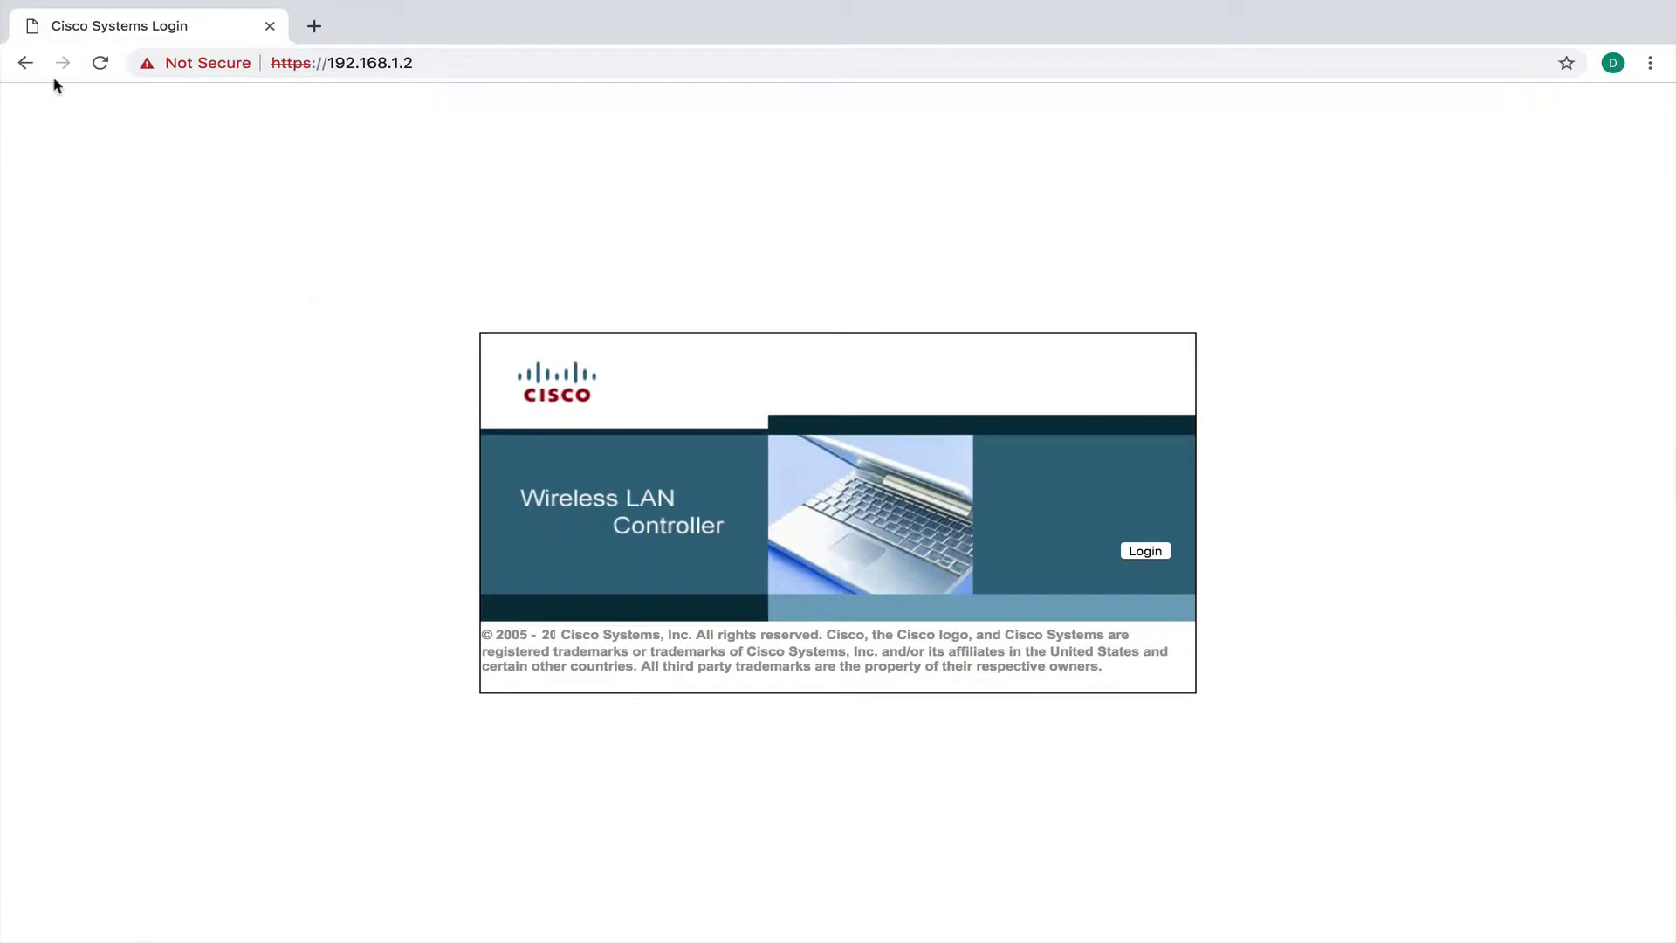
{"action": "left_click", "coordinate": [24, 68]}
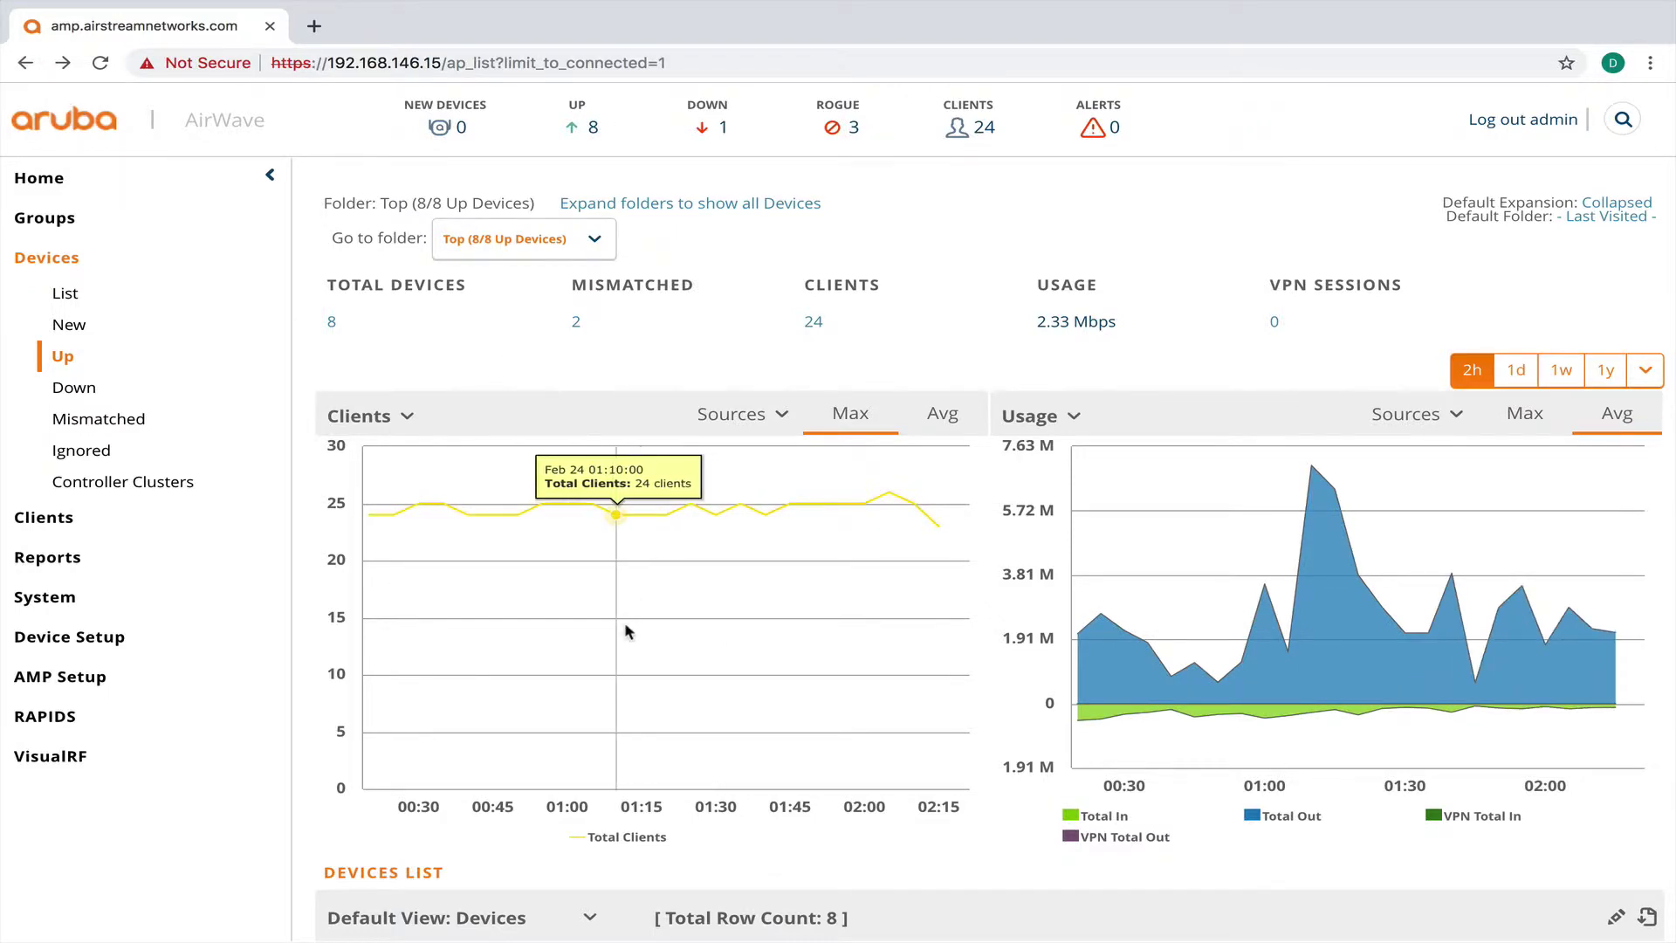
{"action": "scroll", "coordinate": [626, 621], "scroll_direction": "down", "scroll_amount": 5}
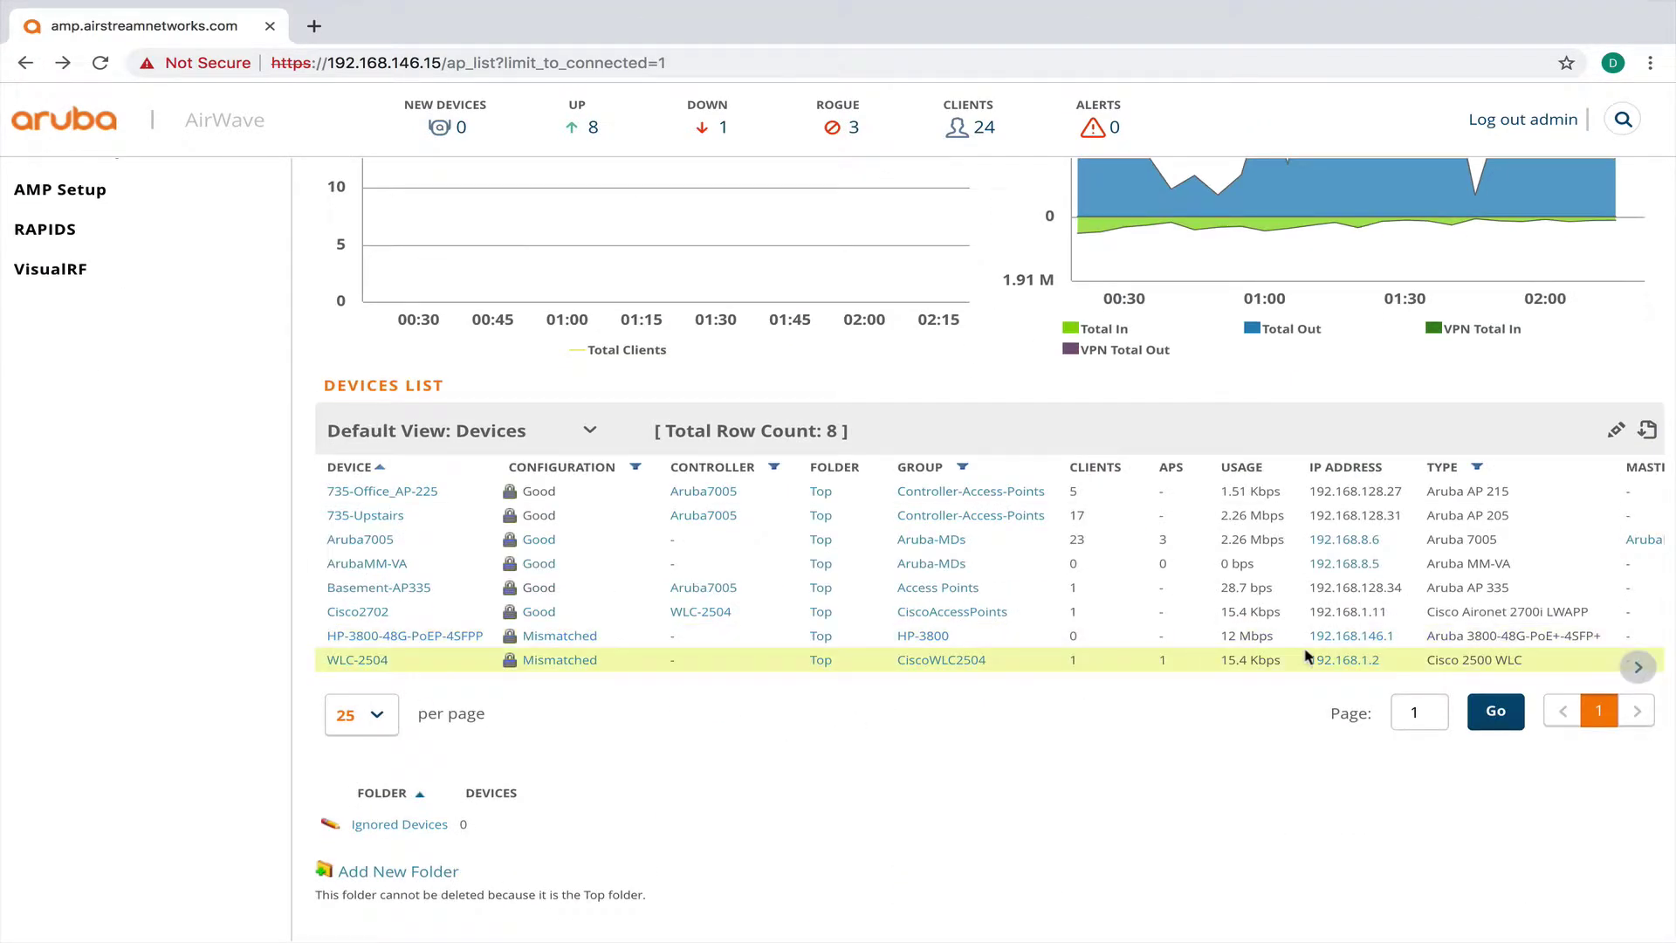
{"action": "left_click", "coordinate": [954, 665]}
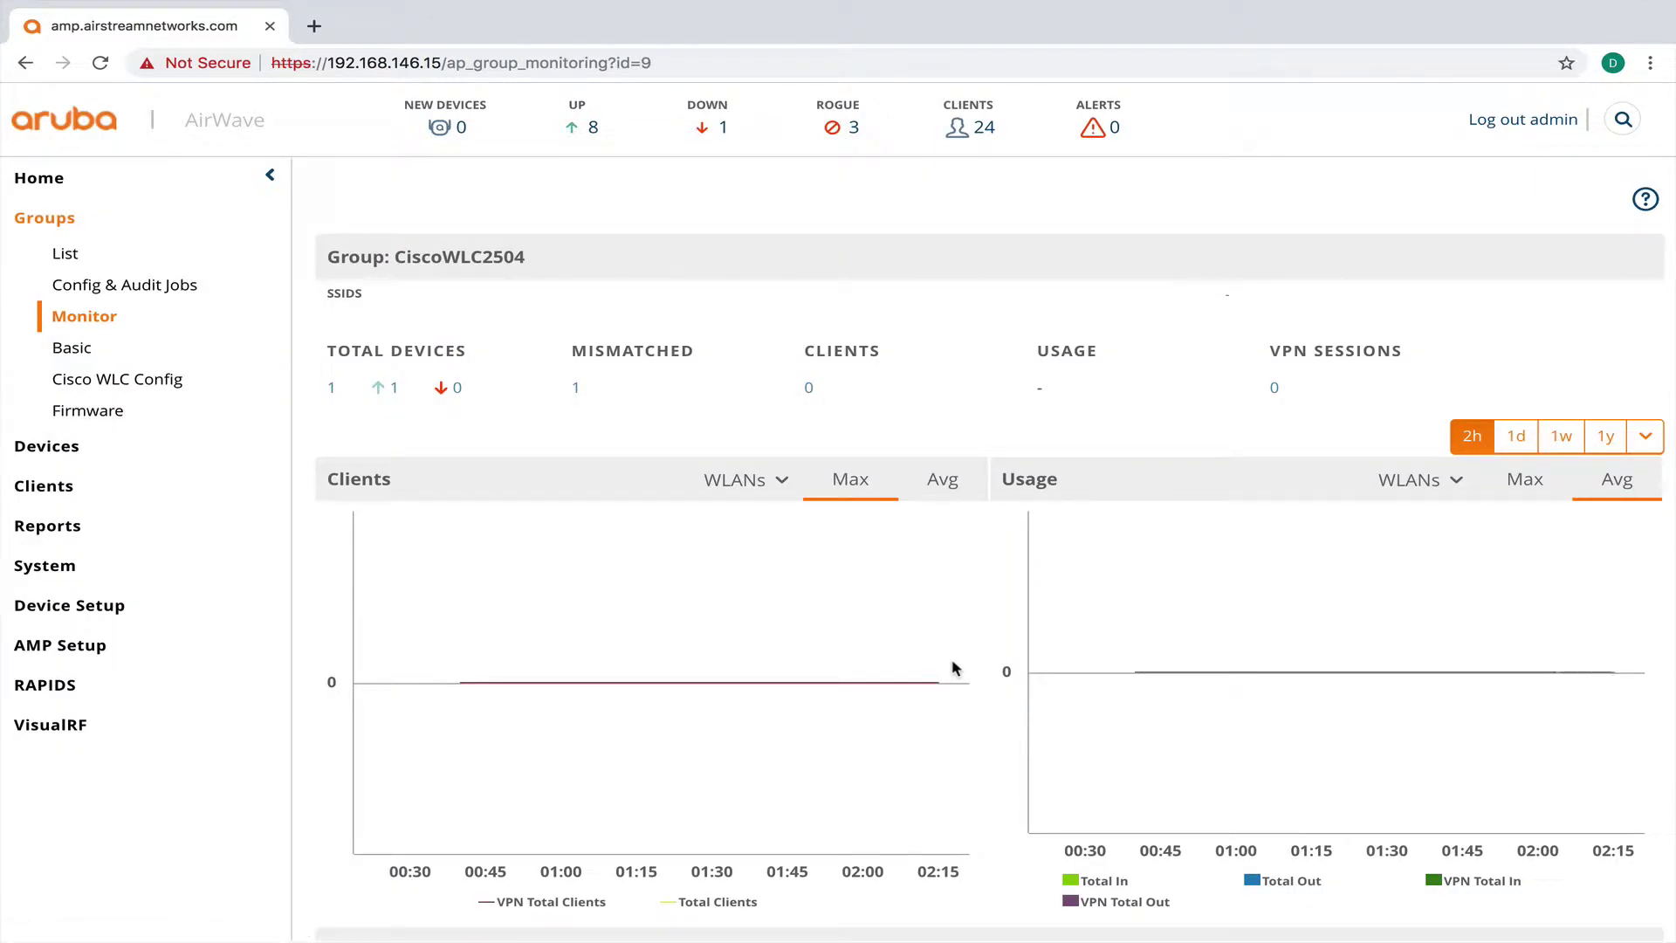
{"action": "left_click", "coordinate": [169, 382]}
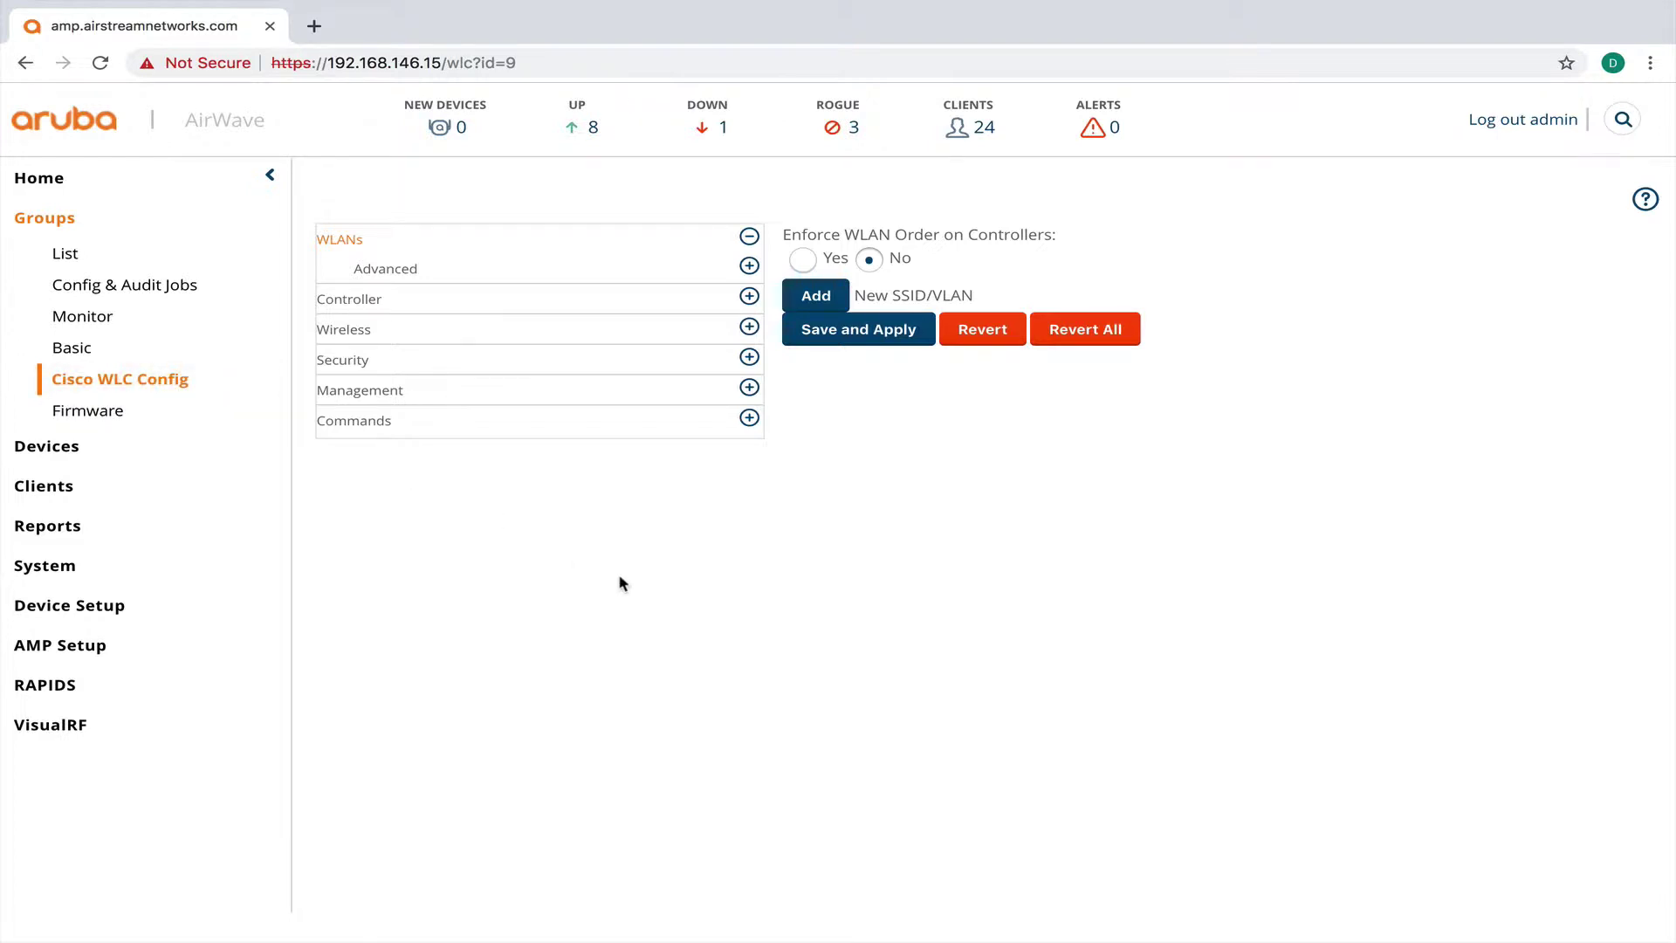
{"action": "left_click", "coordinate": [748, 298]}
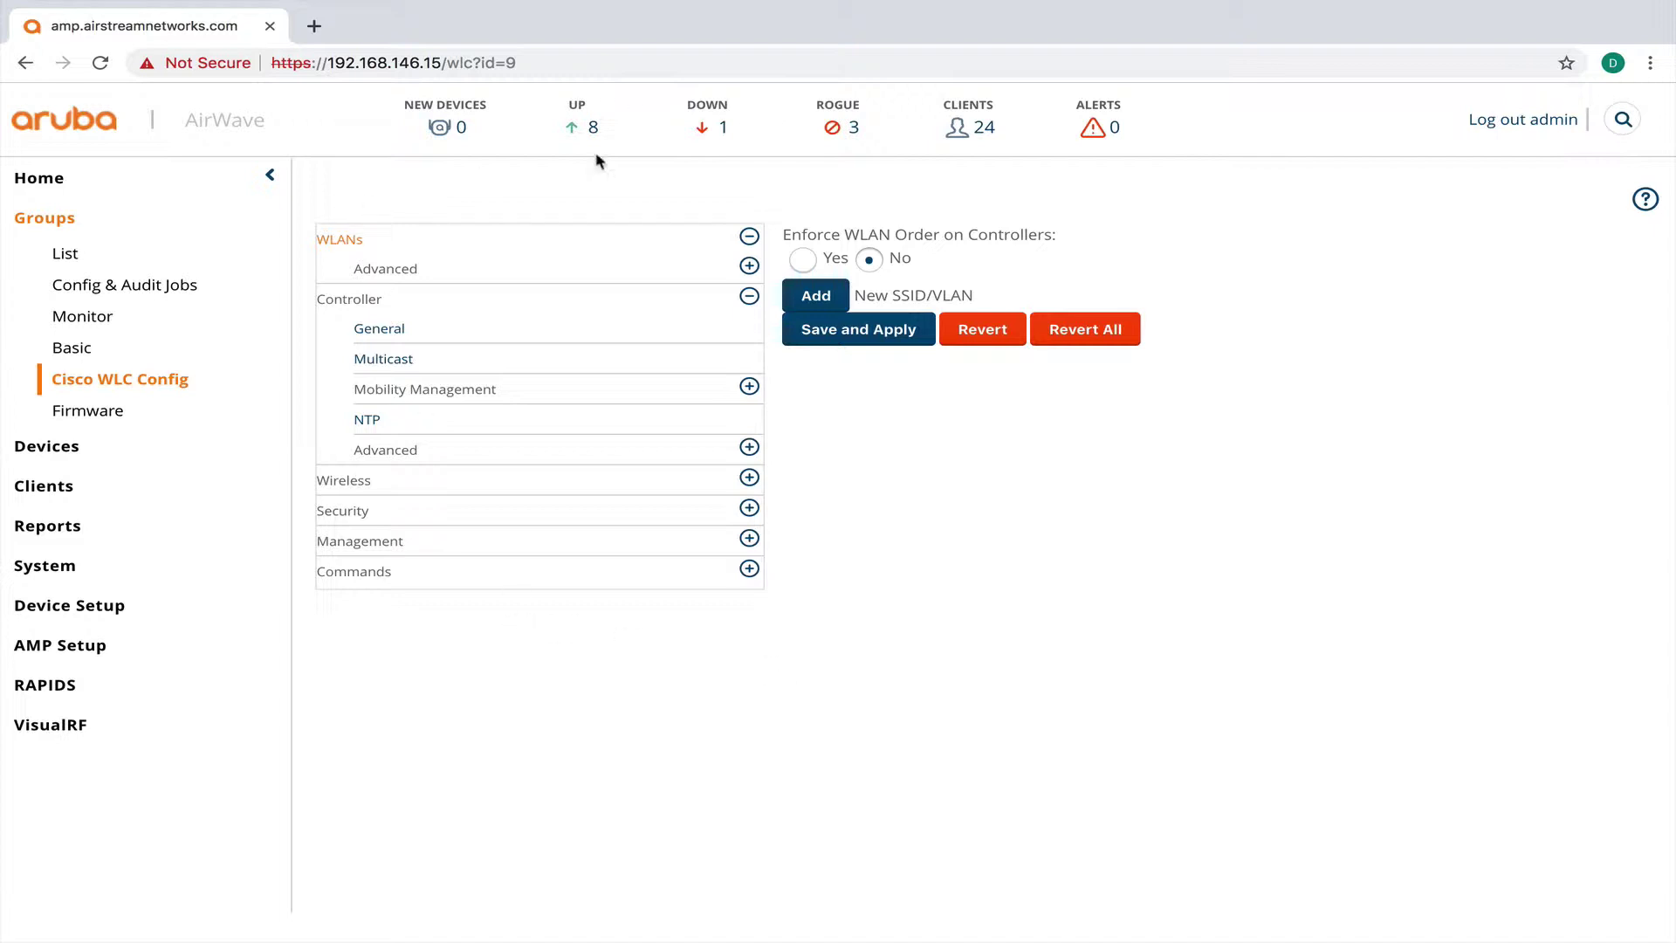
{"action": "left_click", "coordinate": [591, 128]}
{"action": "scroll", "coordinate": [650, 722], "scroll_direction": "down", "scroll_amount": 5}
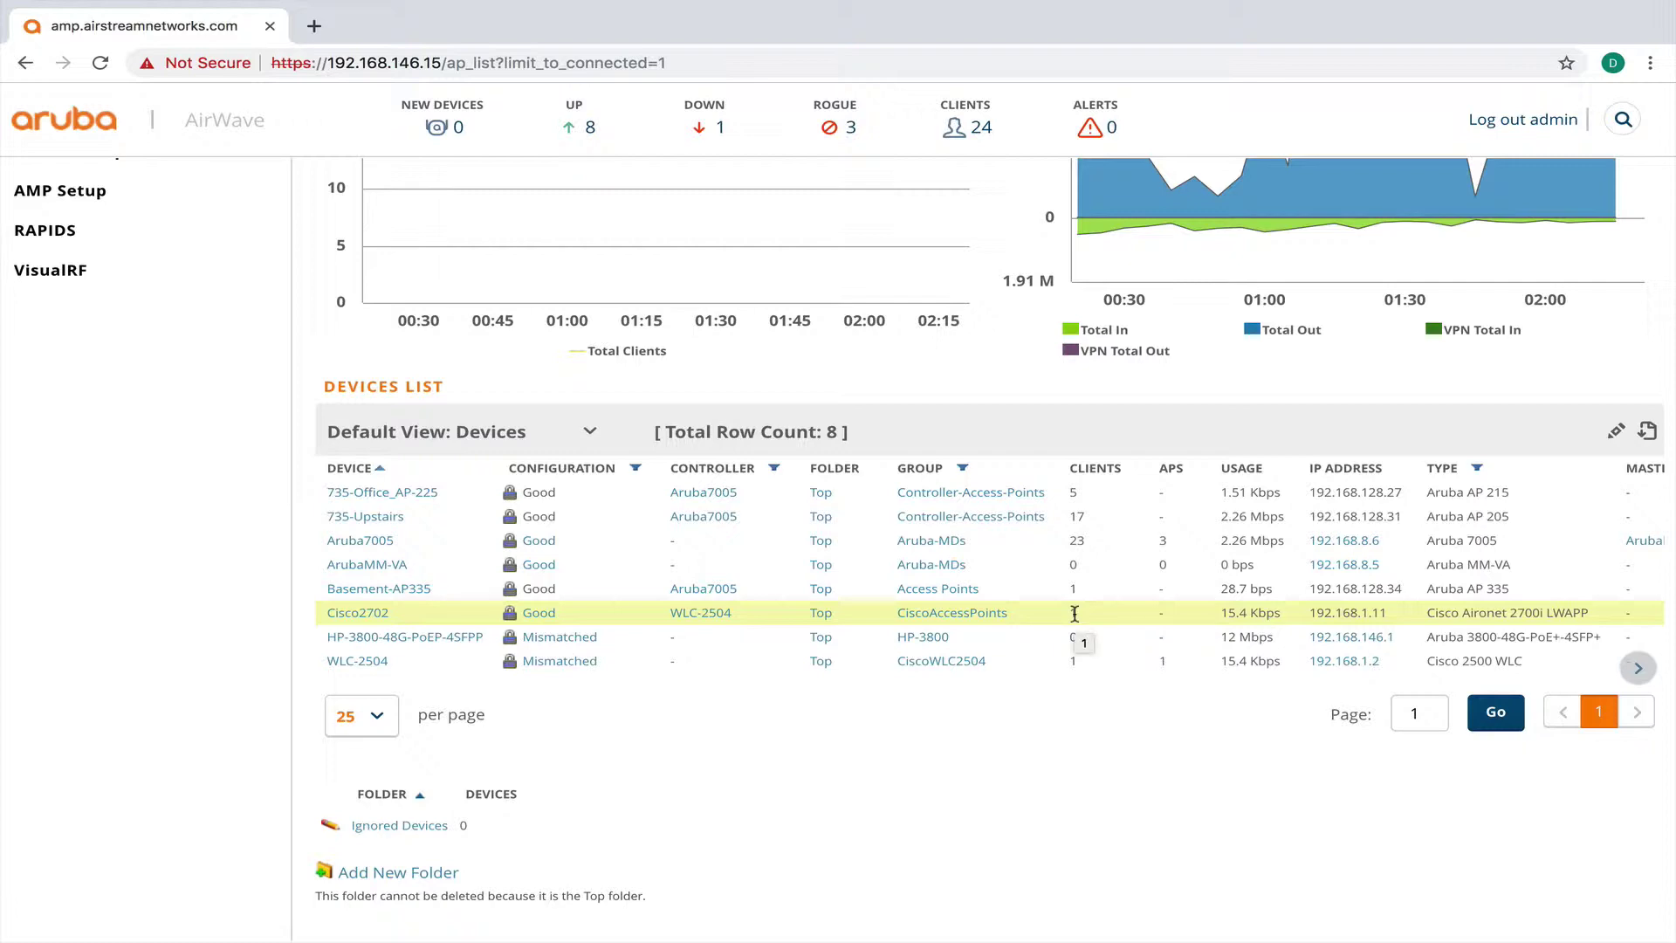
Step: In the header search box, choose the 'Active clients + all categories' scope
{"action": "scroll", "coordinate": [1075, 614], "scroll_direction": "up", "scroll_amount": 5}
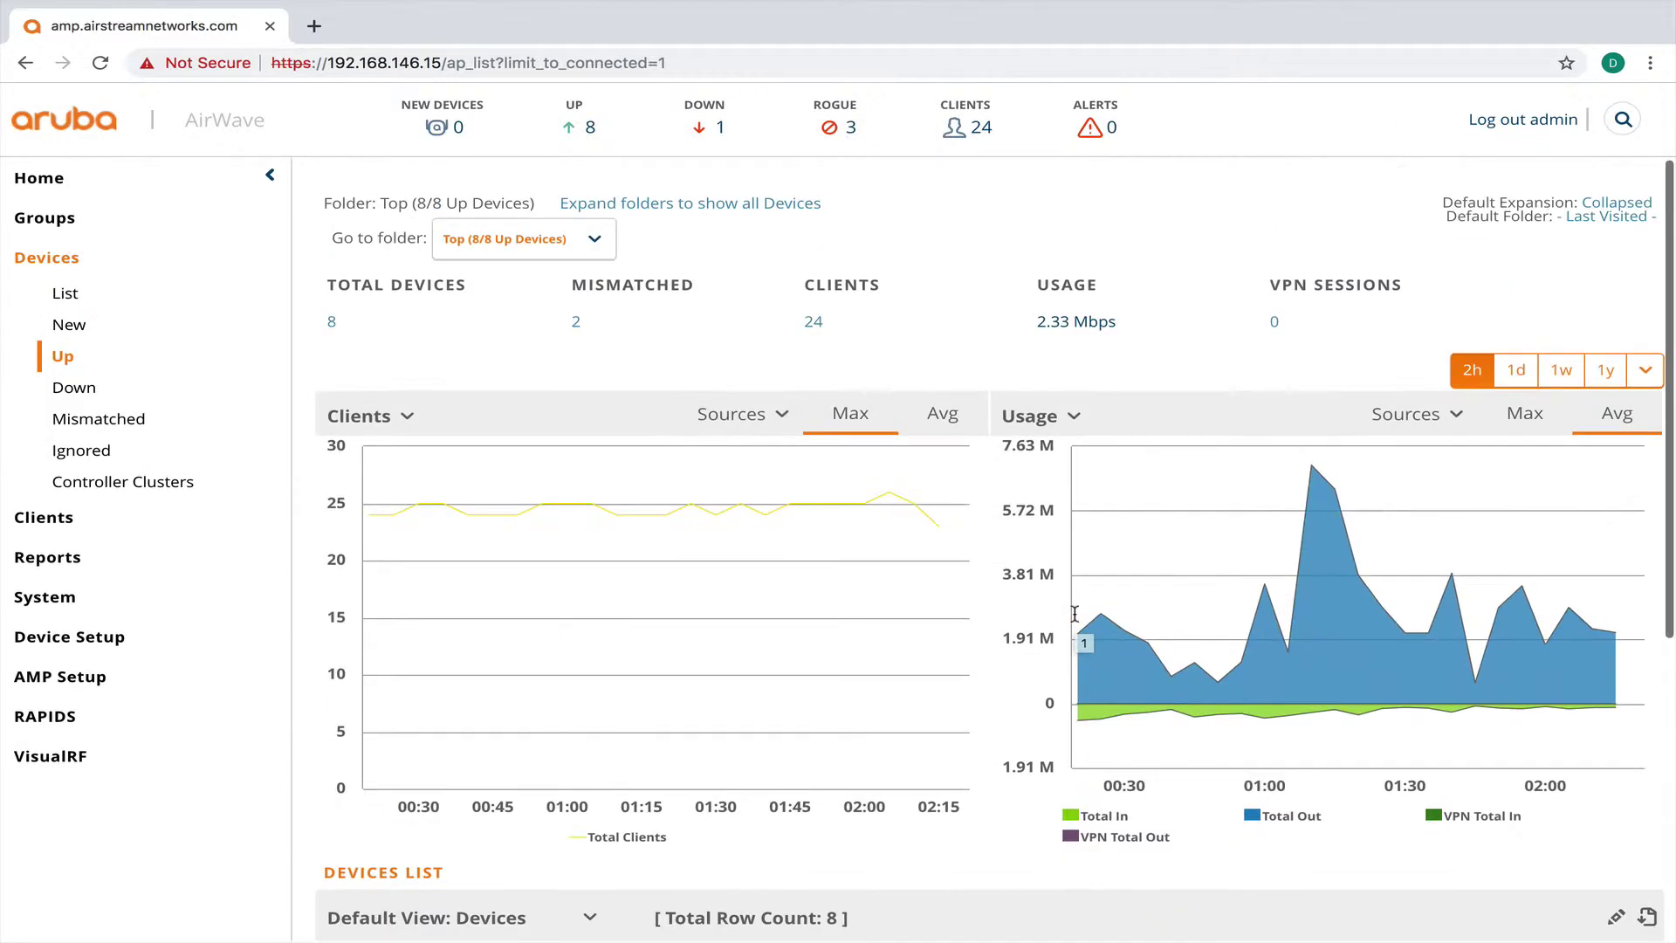
{"action": "left_click", "coordinate": [1624, 127]}
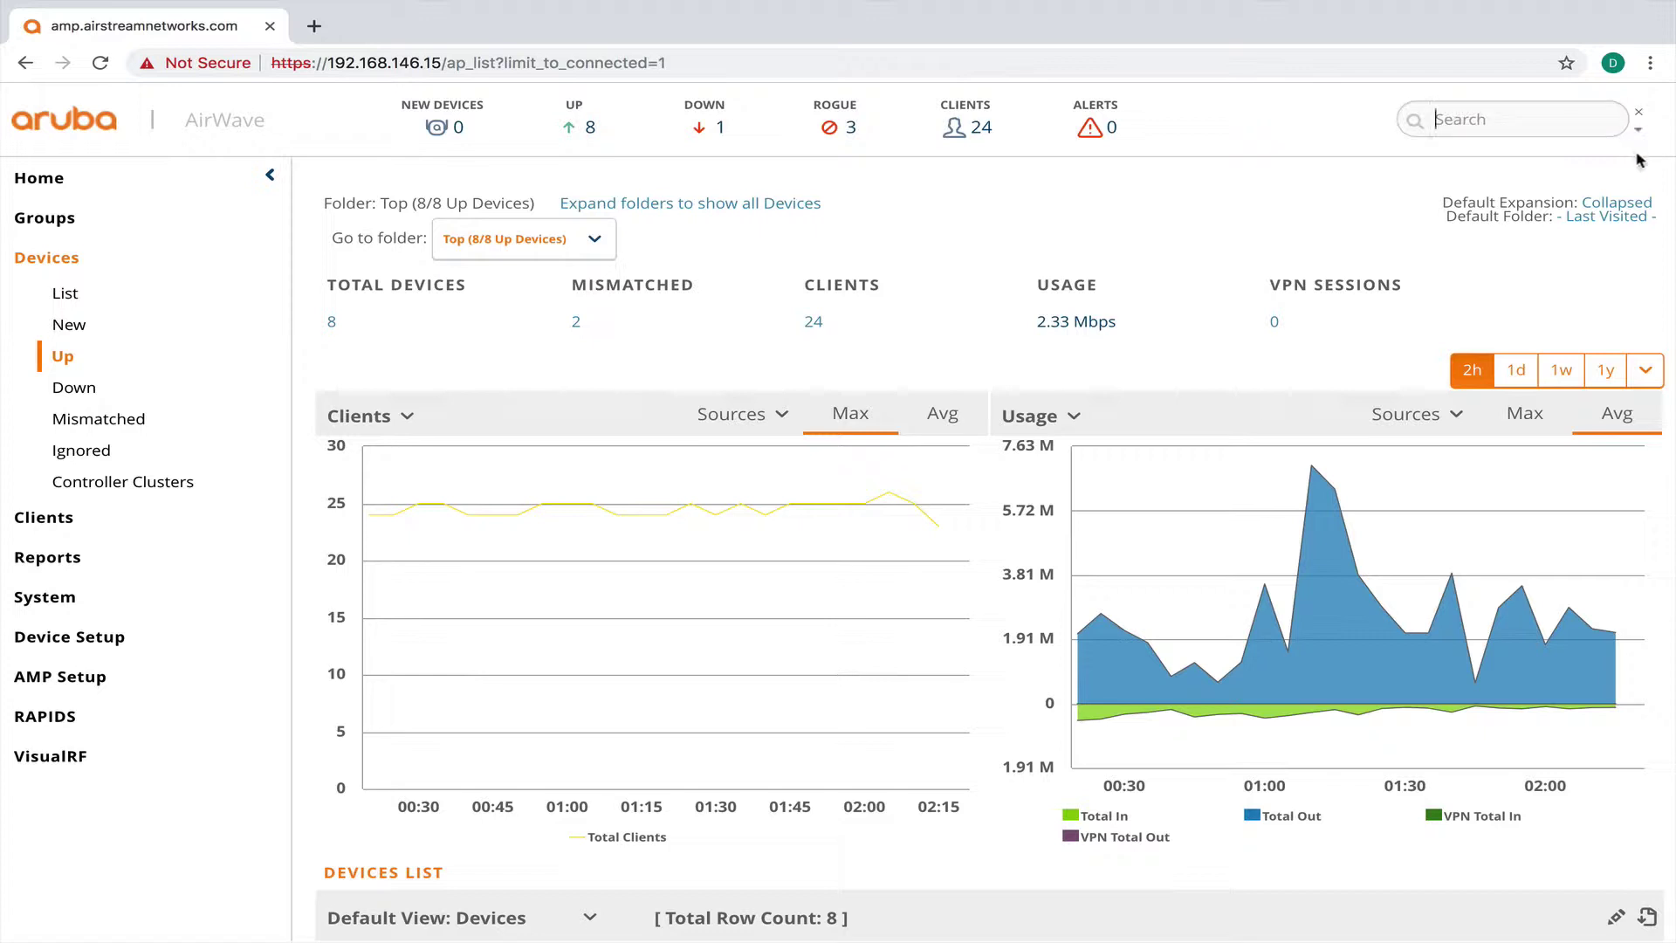
{"action": "left_click", "coordinate": [1638, 134]}
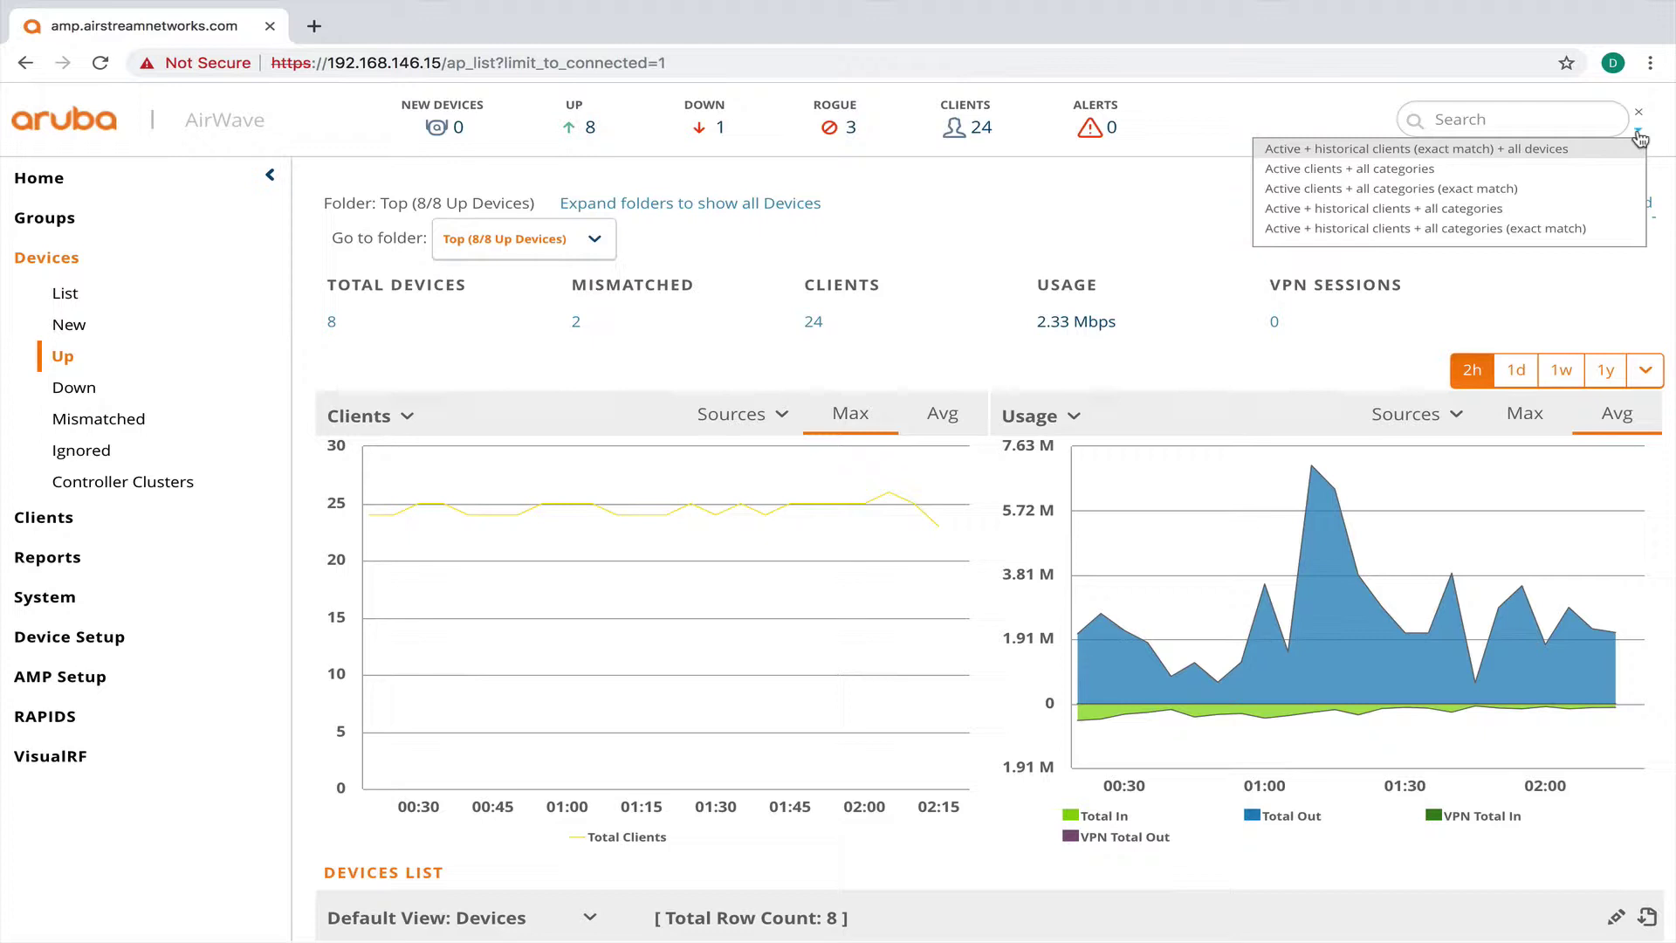
{"action": "left_click", "coordinate": [1451, 179]}
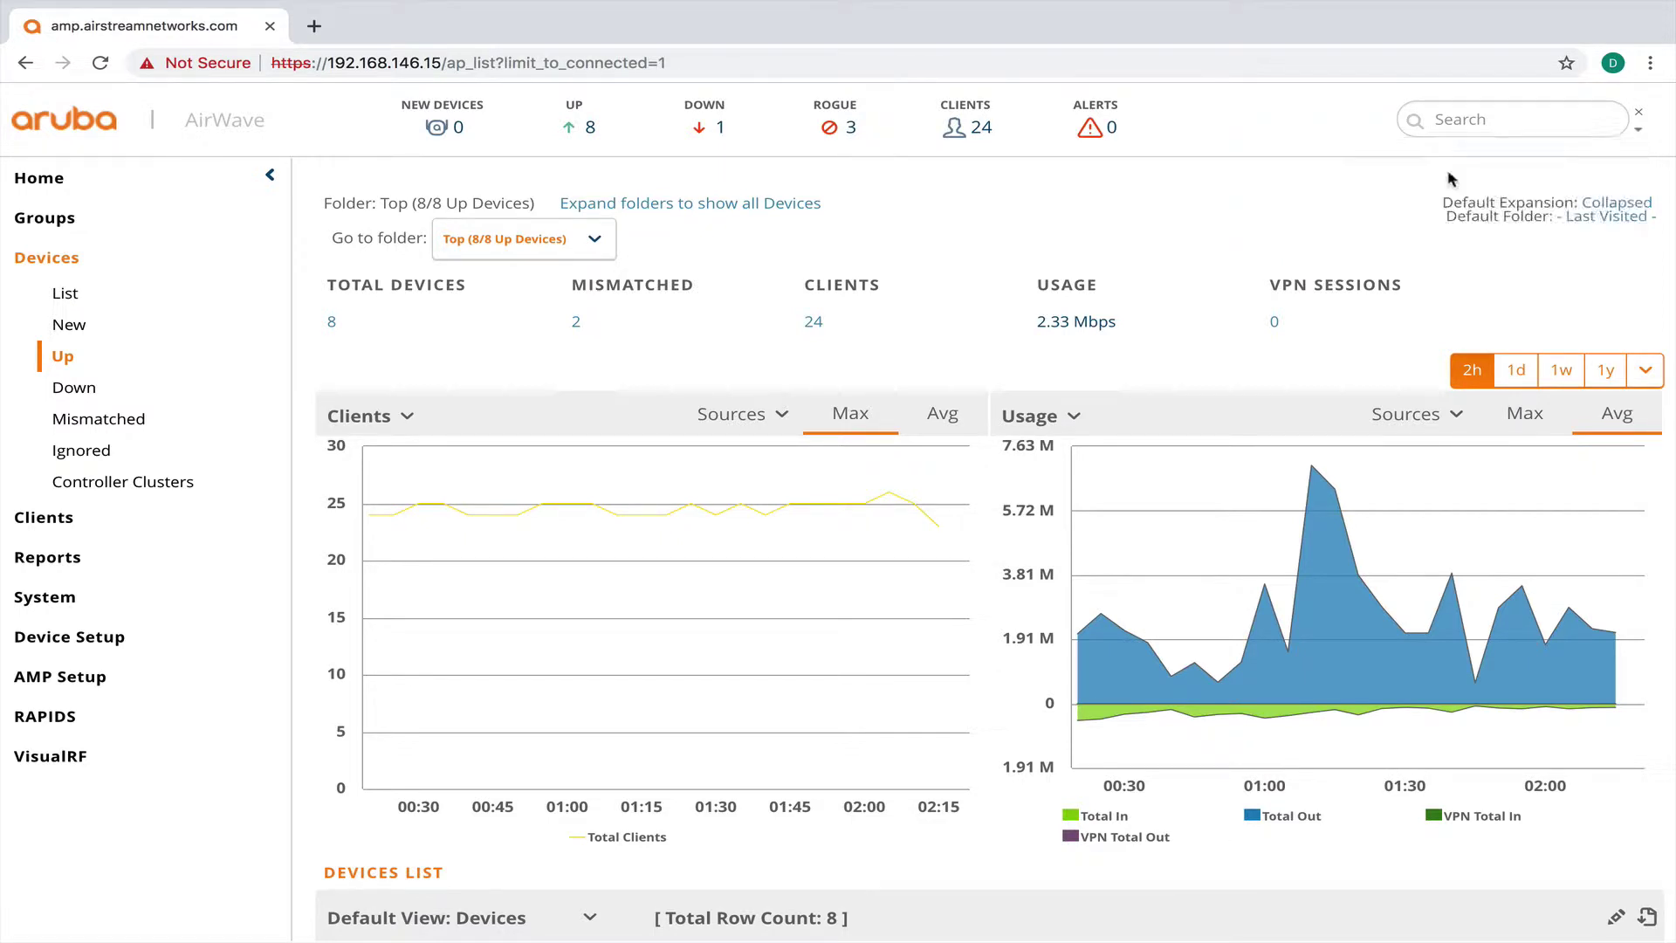
Step: Search for 75a4, review the single OS X client on 735-Upstairs, then close the results
{"action": "left_click", "coordinate": [1464, 129]}
{"action": "type", "text": "75a4"}
{"action": "key", "text": "Return"}
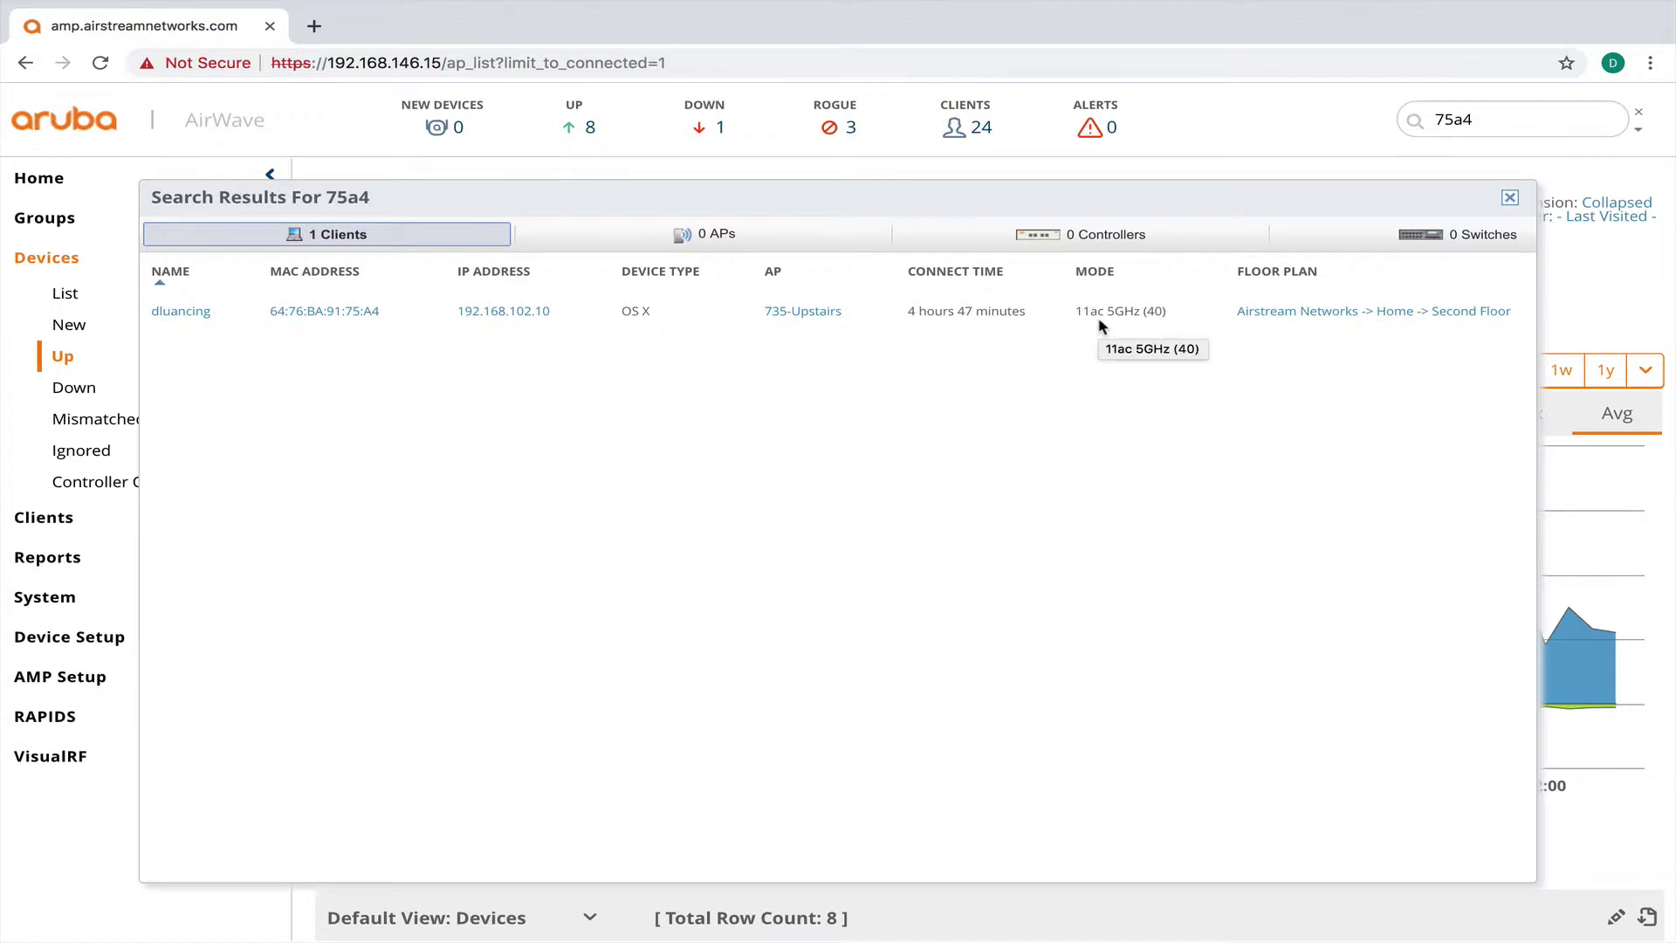
{"action": "left_click", "coordinate": [1510, 198]}
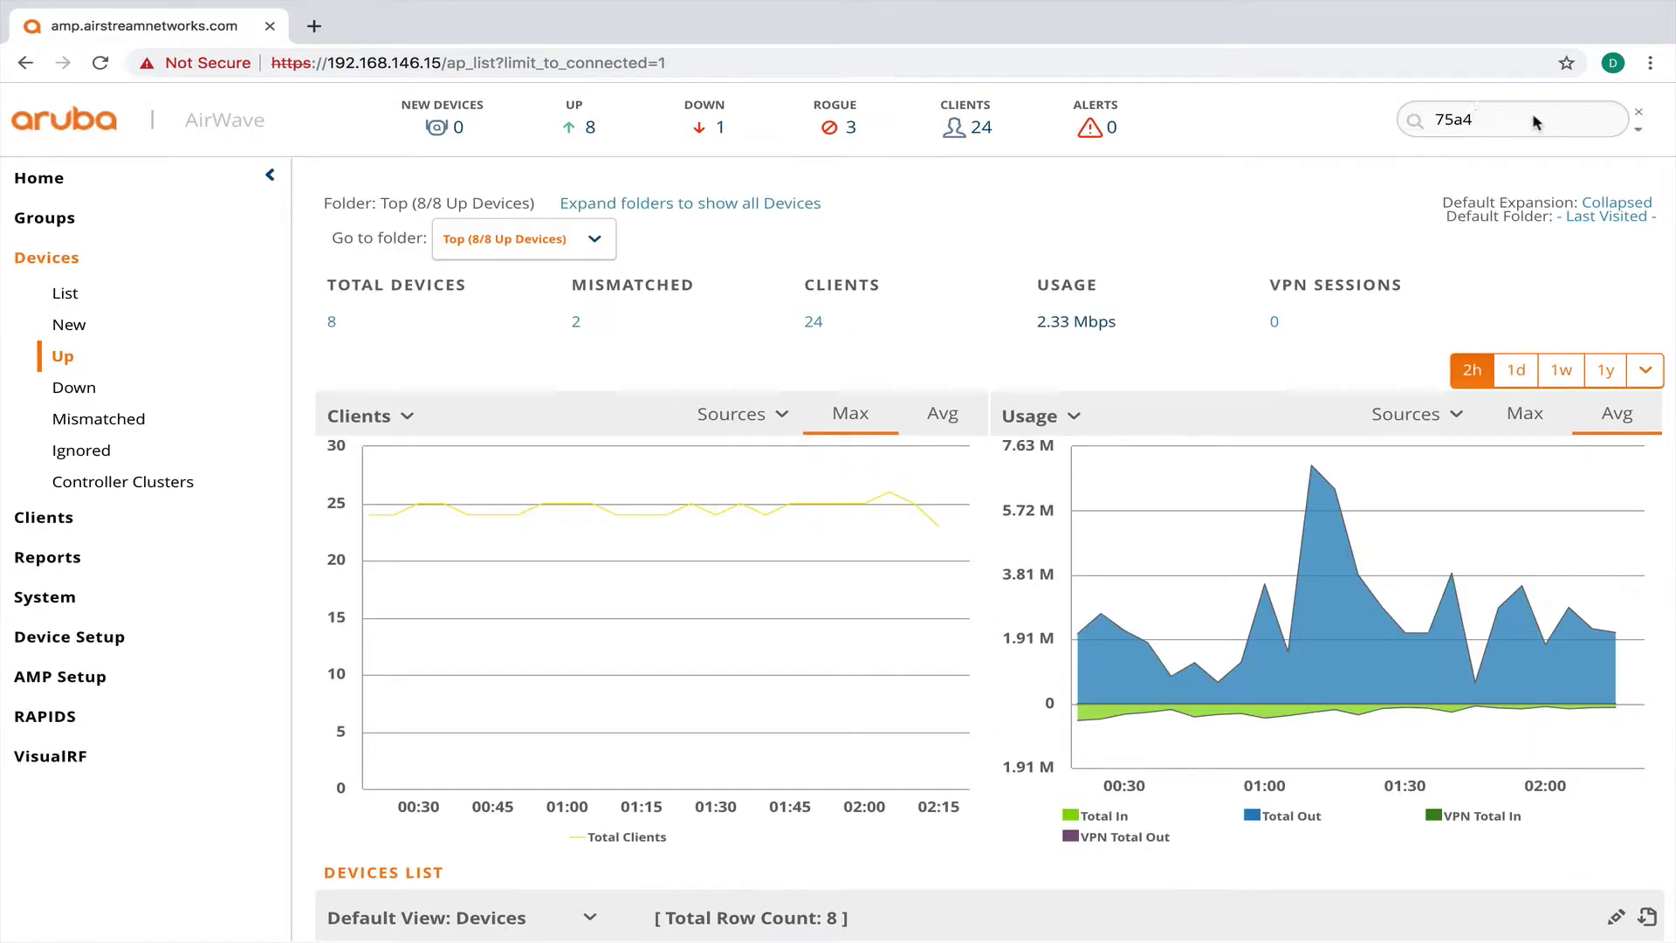
Step: Replace the search term with 192.168.128.44 and run the search
{"action": "left_click_drag", "start_coordinate": [1502, 121], "coordinate": [1390, 116]}
{"action": "type", "text": "192.168.128.44"}
{"action": "key", "text": "Return"}
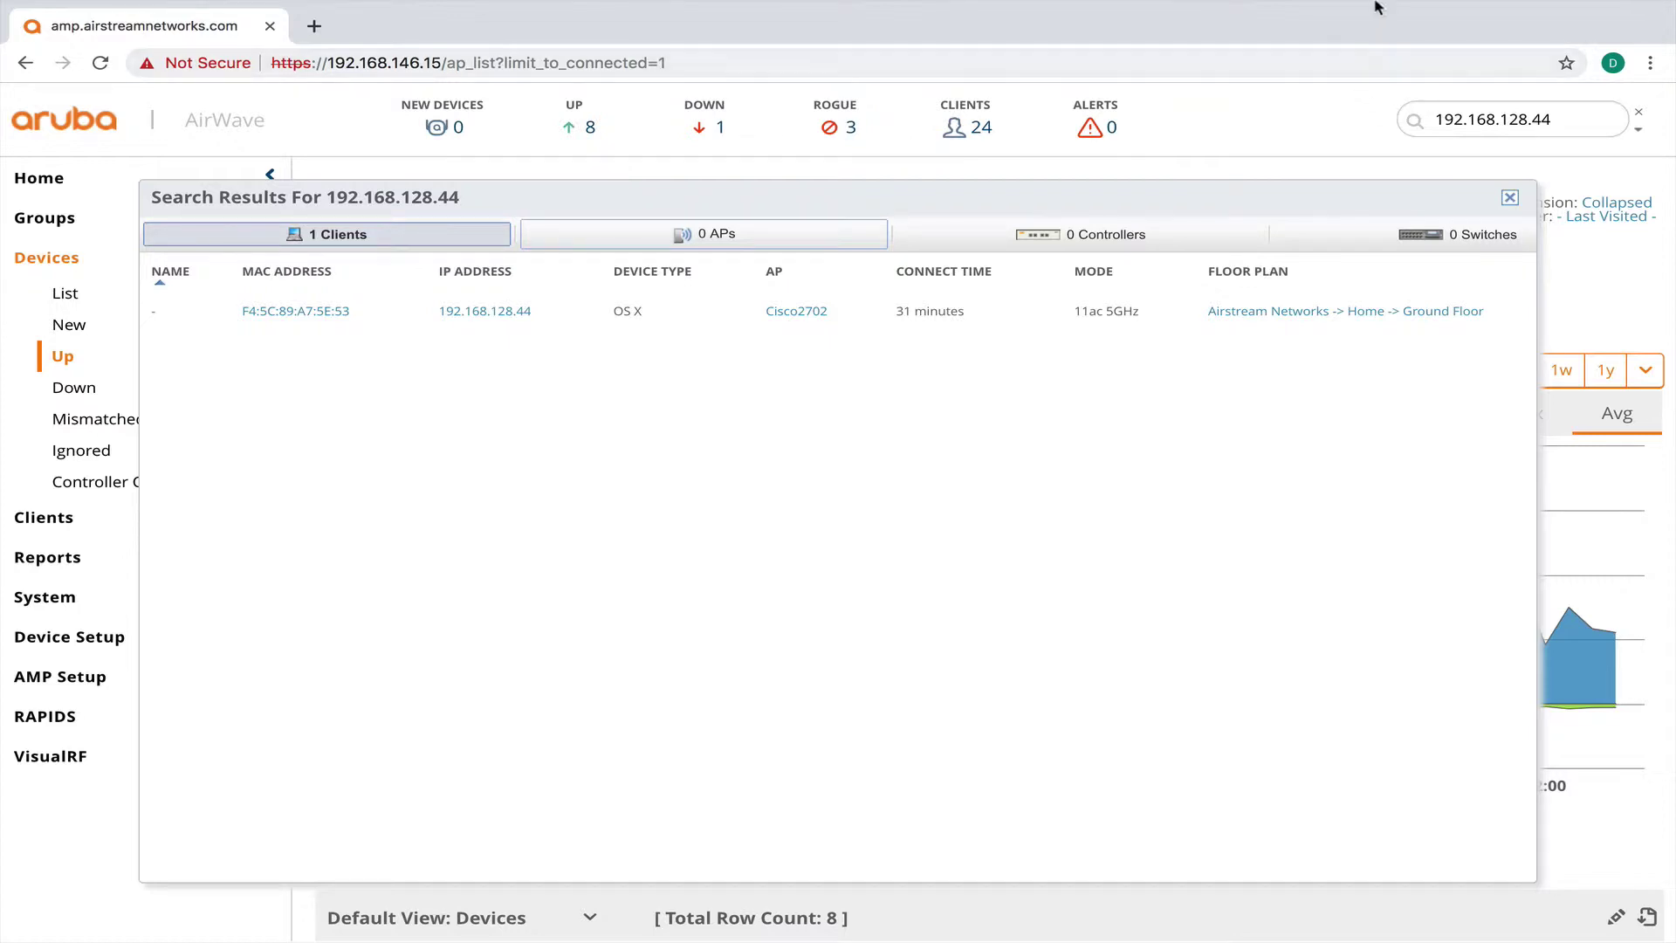
Step: Compare against the laptop's IP in the macOS Wi-Fi details menu, then close it
{"action": "mouse_move", "coordinate": [1355, 7]}
{"action": "left_click", "coordinate": [1287, 14], "text": "alt"}
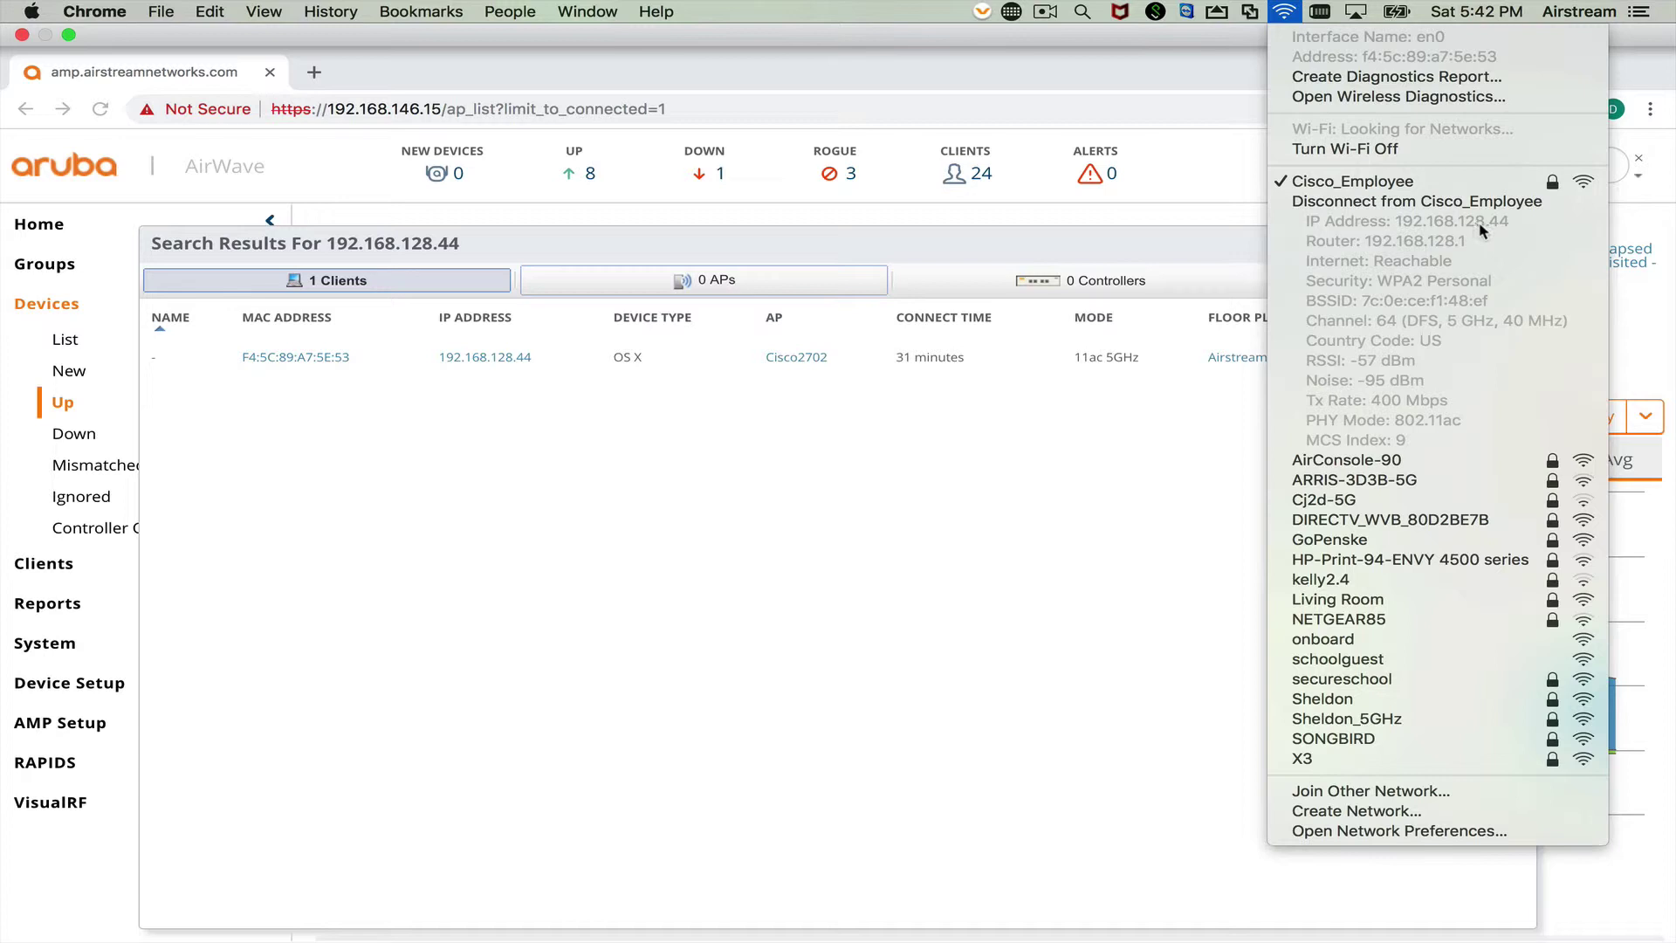
{"action": "left_click", "coordinate": [1165, 524]}
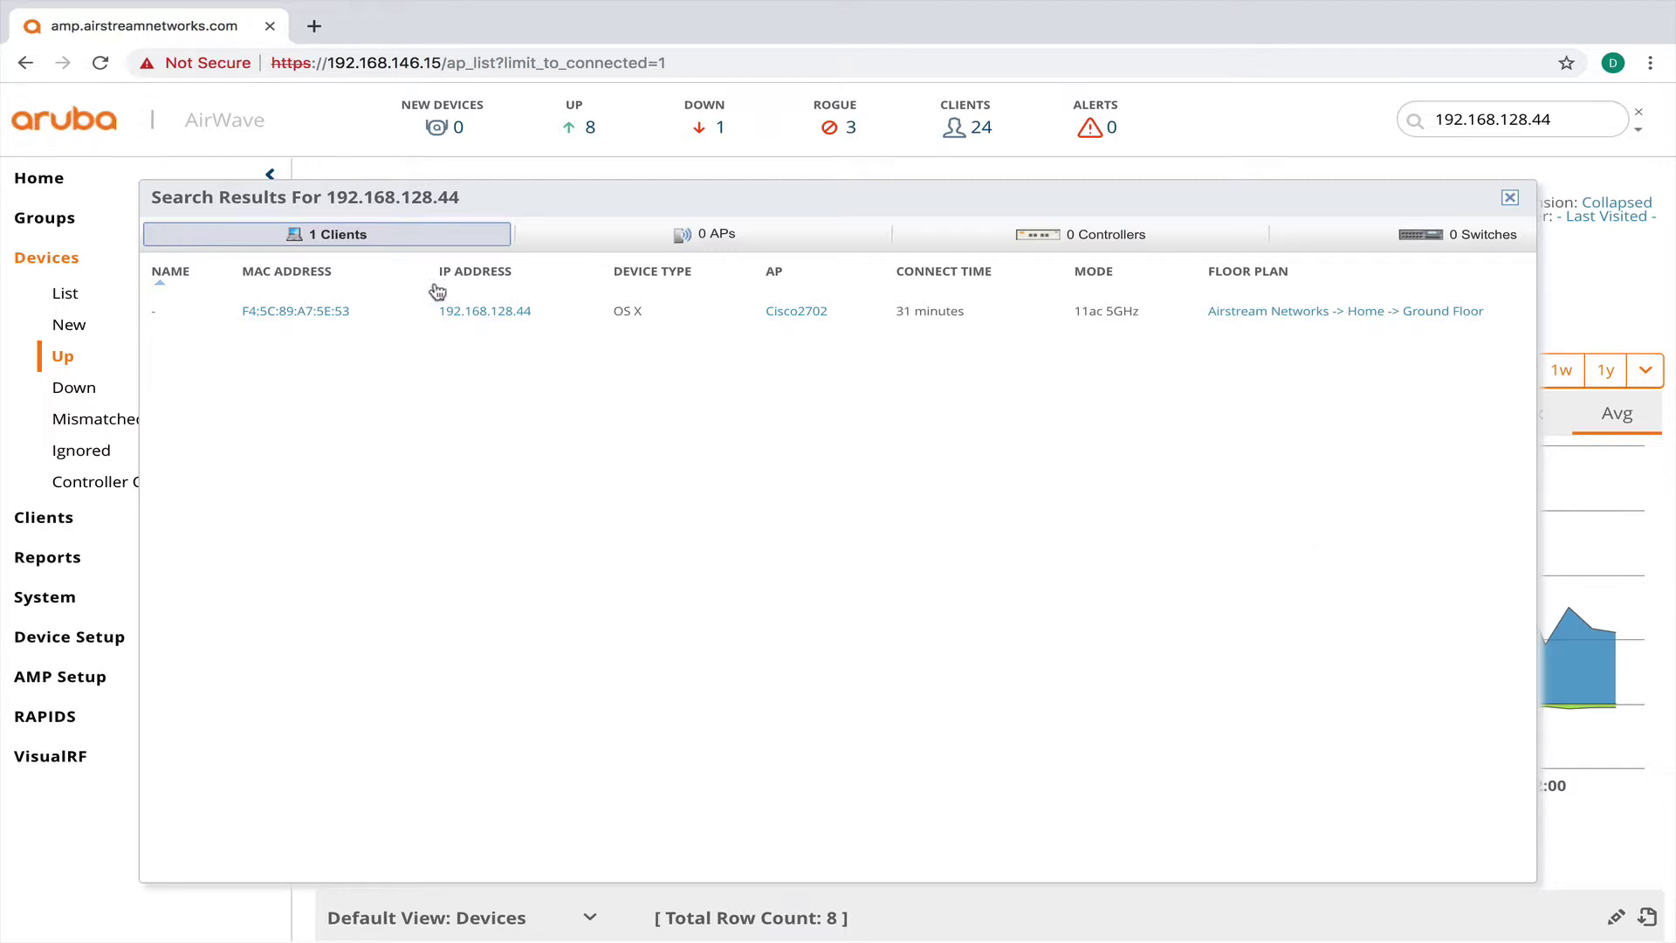
{"action": "left_click", "coordinate": [452, 310]}
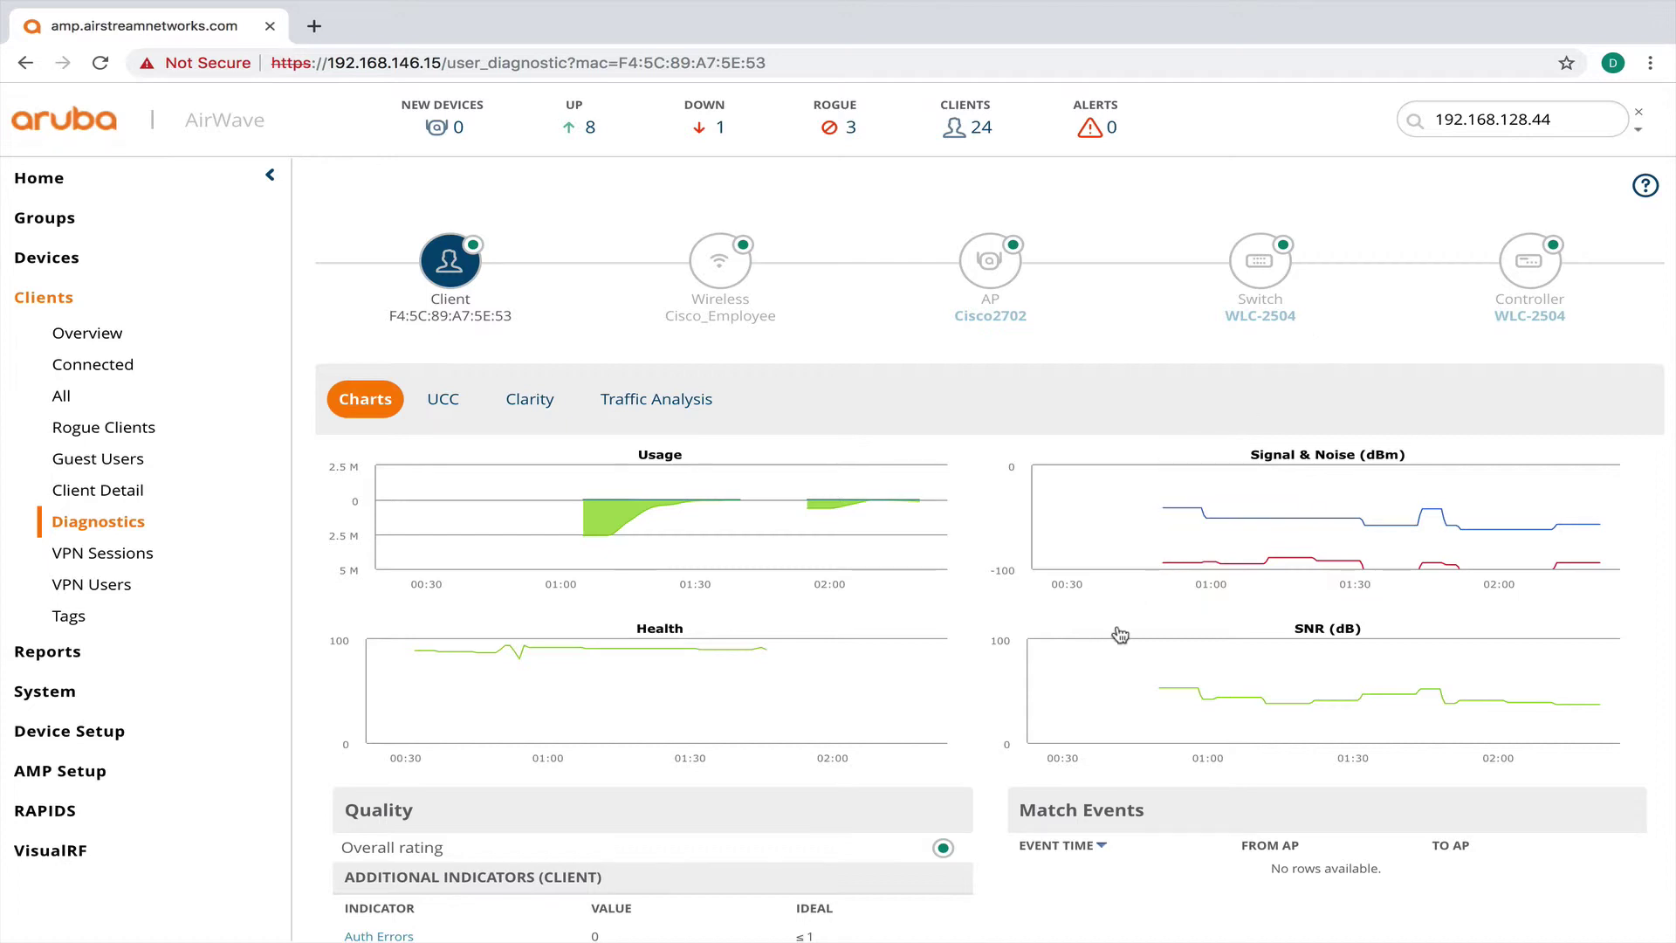
{"action": "scroll", "coordinate": [1121, 634], "scroll_direction": "down", "scroll_amount": 3}
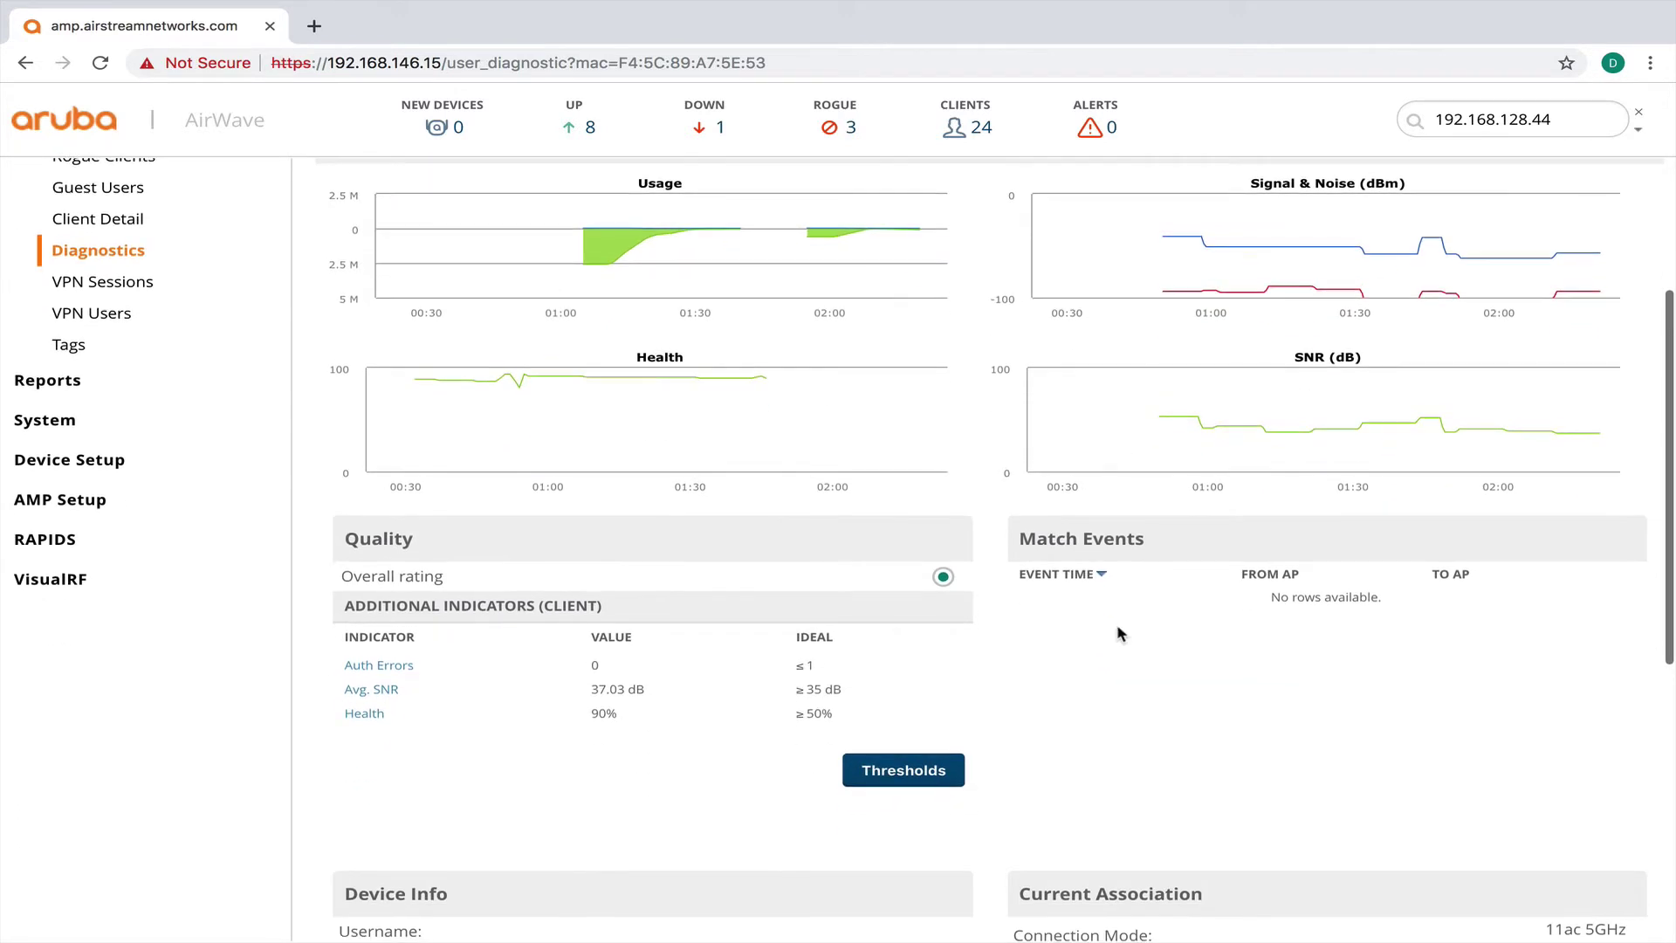
{"action": "scroll", "coordinate": [1121, 634], "scroll_direction": "up", "scroll_amount": 1}
{"action": "scroll", "coordinate": [1116, 631], "scroll_direction": "up", "scroll_amount": 2}
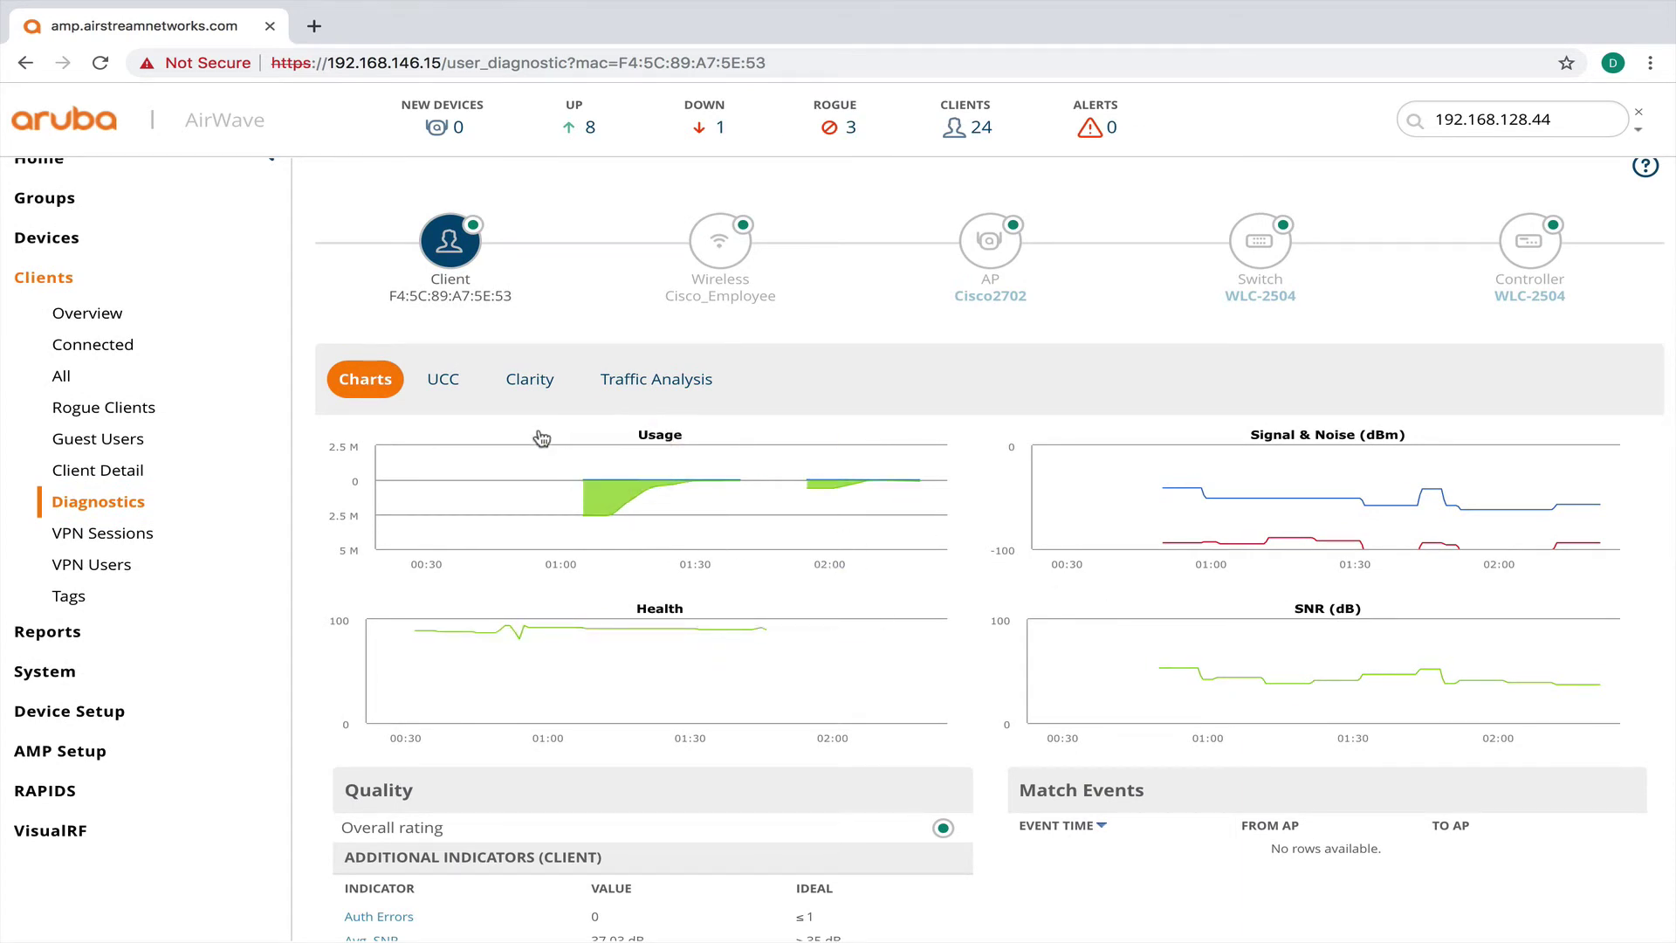
Step: Show the Clarity timeline and scroll through Quality, Device Info and Current Association details
{"action": "left_click", "coordinate": [532, 382]}
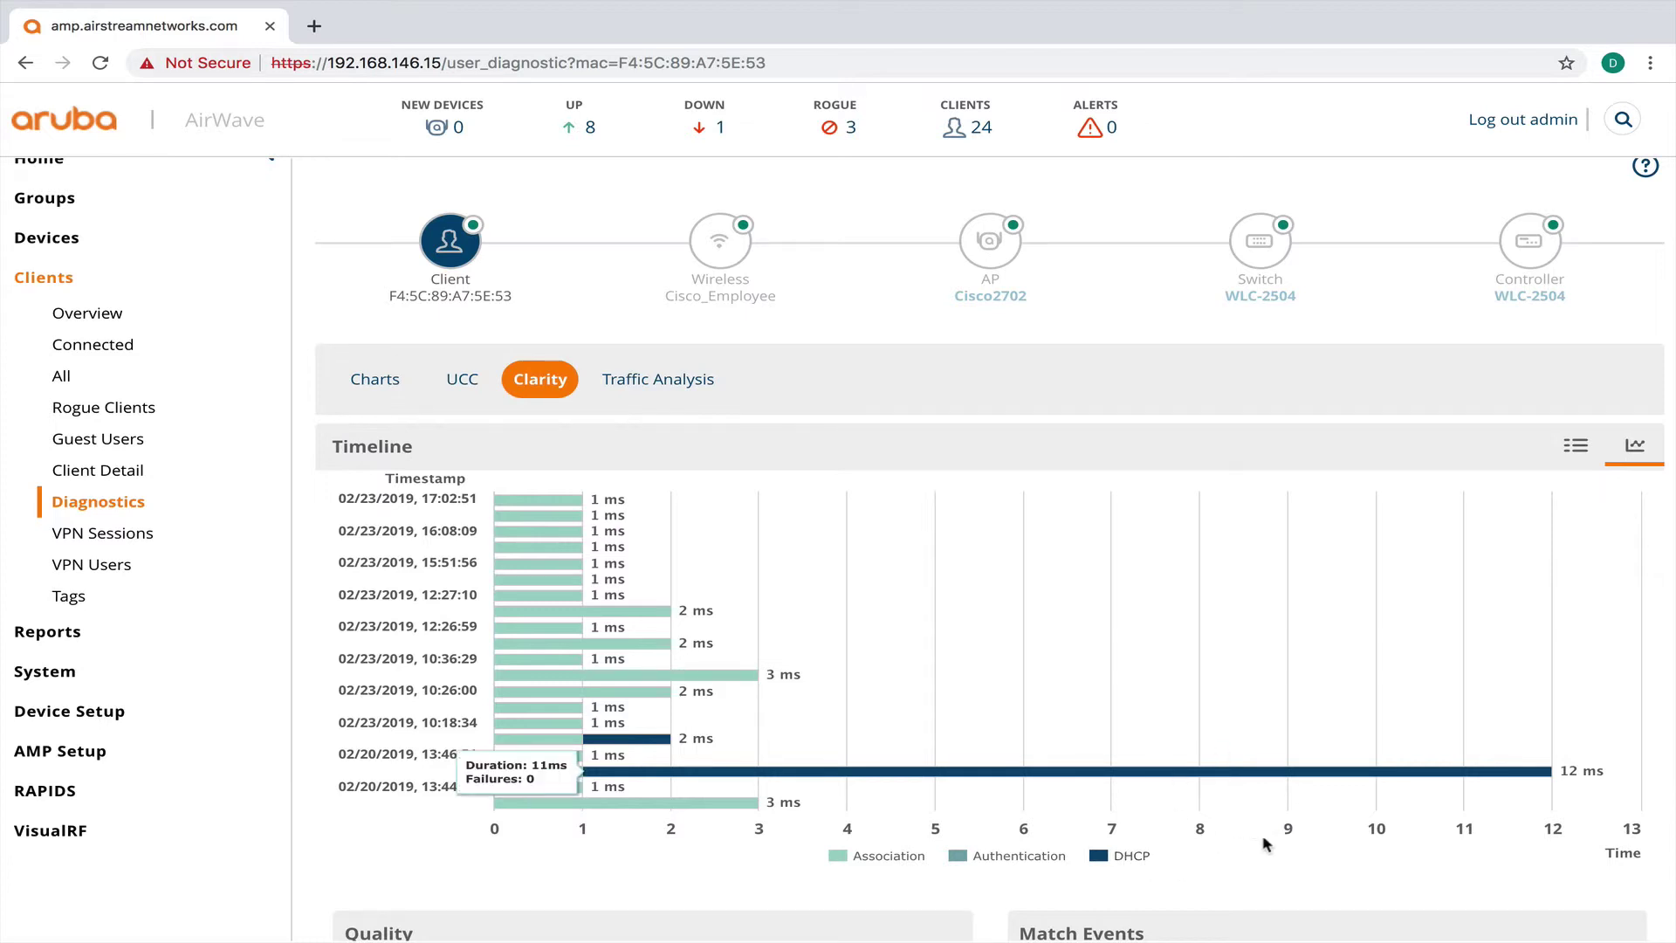
{"action": "scroll", "coordinate": [1275, 889], "scroll_direction": "down", "scroll_amount": 2}
{"action": "scroll", "coordinate": [1275, 889], "scroll_direction": "down", "scroll_amount": 4}
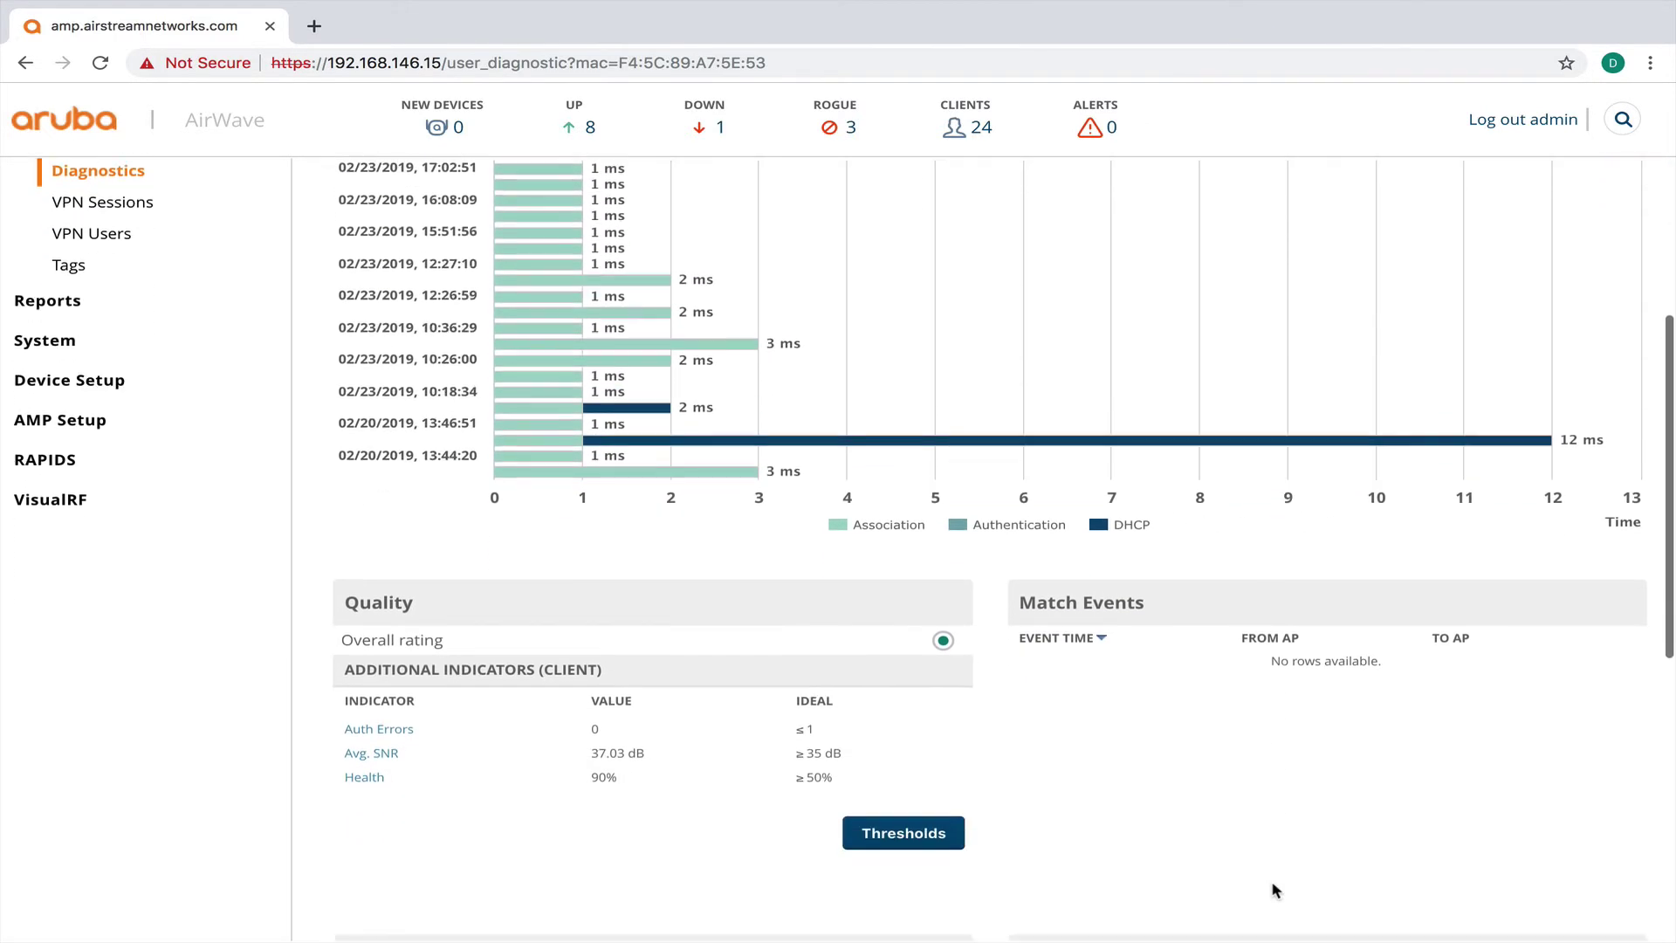
{"action": "scroll", "coordinate": [1275, 888], "scroll_direction": "down", "scroll_amount": 1}
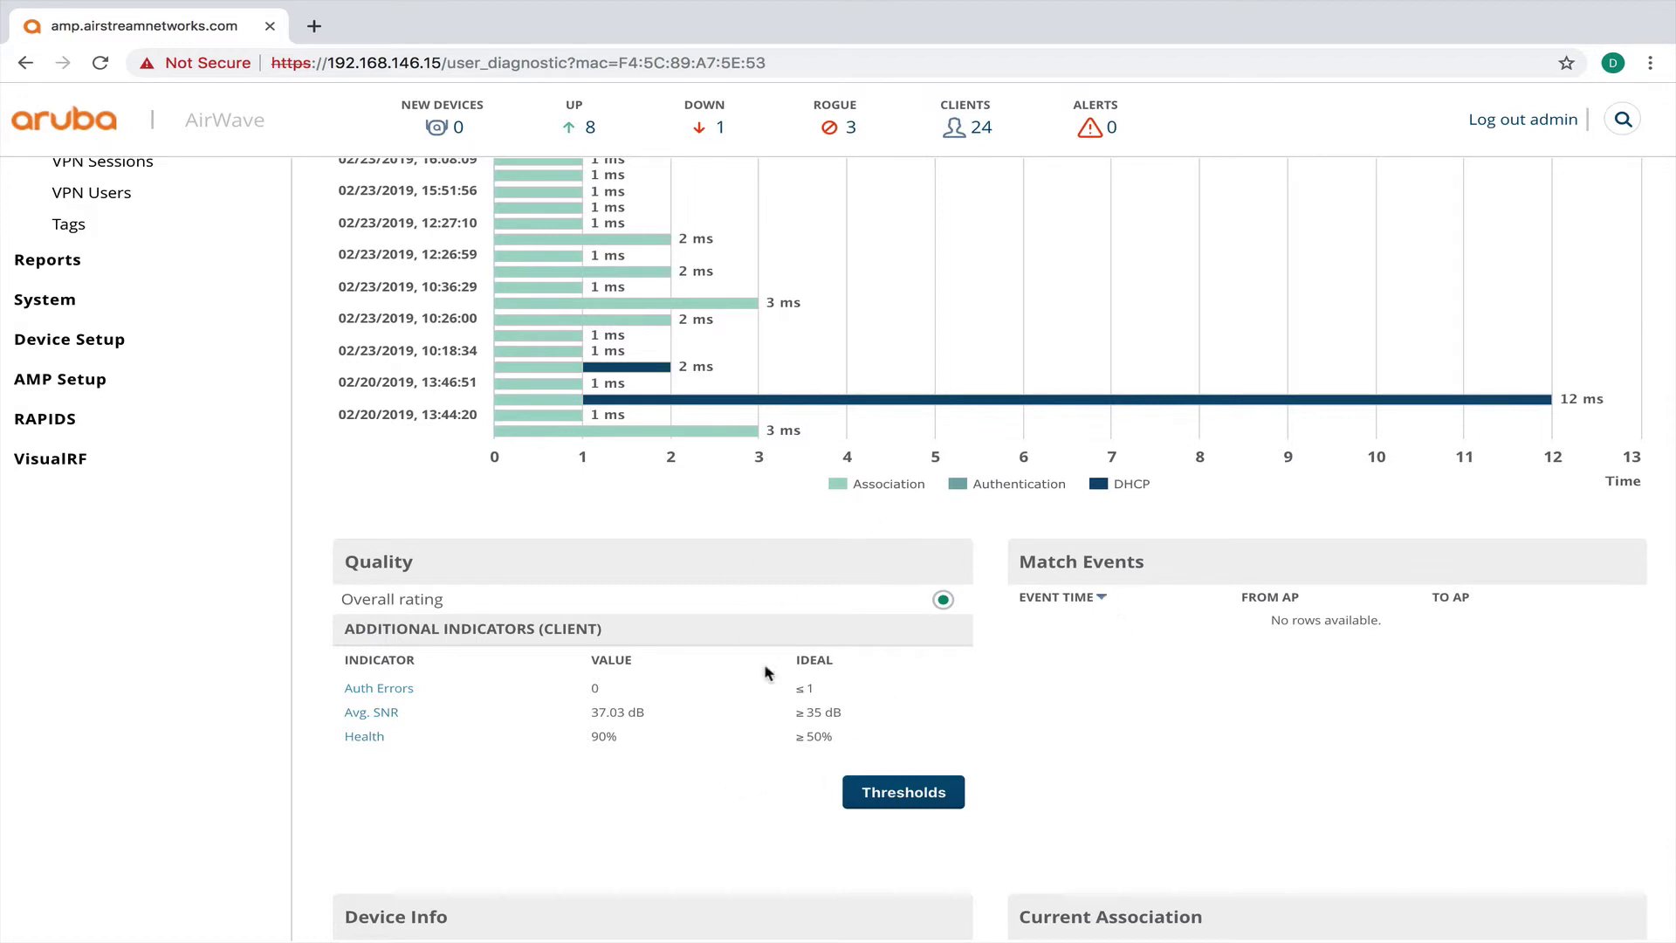
{"action": "scroll", "coordinate": [1283, 786], "scroll_direction": "down", "scroll_amount": 1}
{"action": "scroll", "coordinate": [1284, 785], "scroll_direction": "down", "scroll_amount": 2}
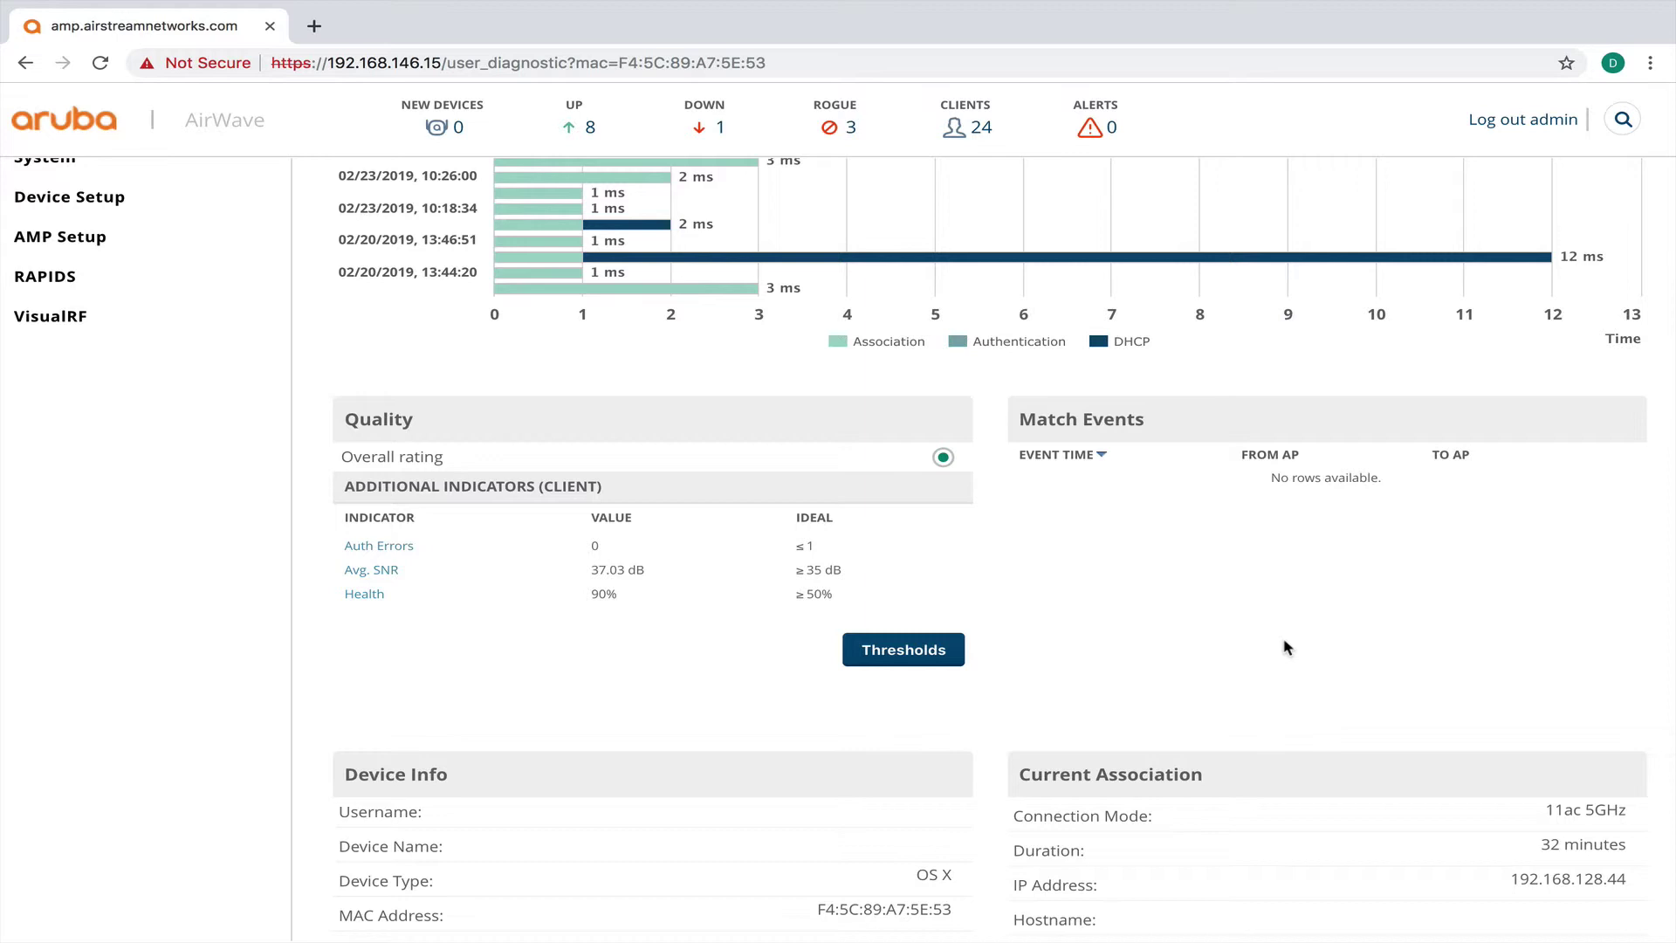
{"action": "scroll", "coordinate": [1284, 644], "scroll_direction": "down", "scroll_amount": 4}
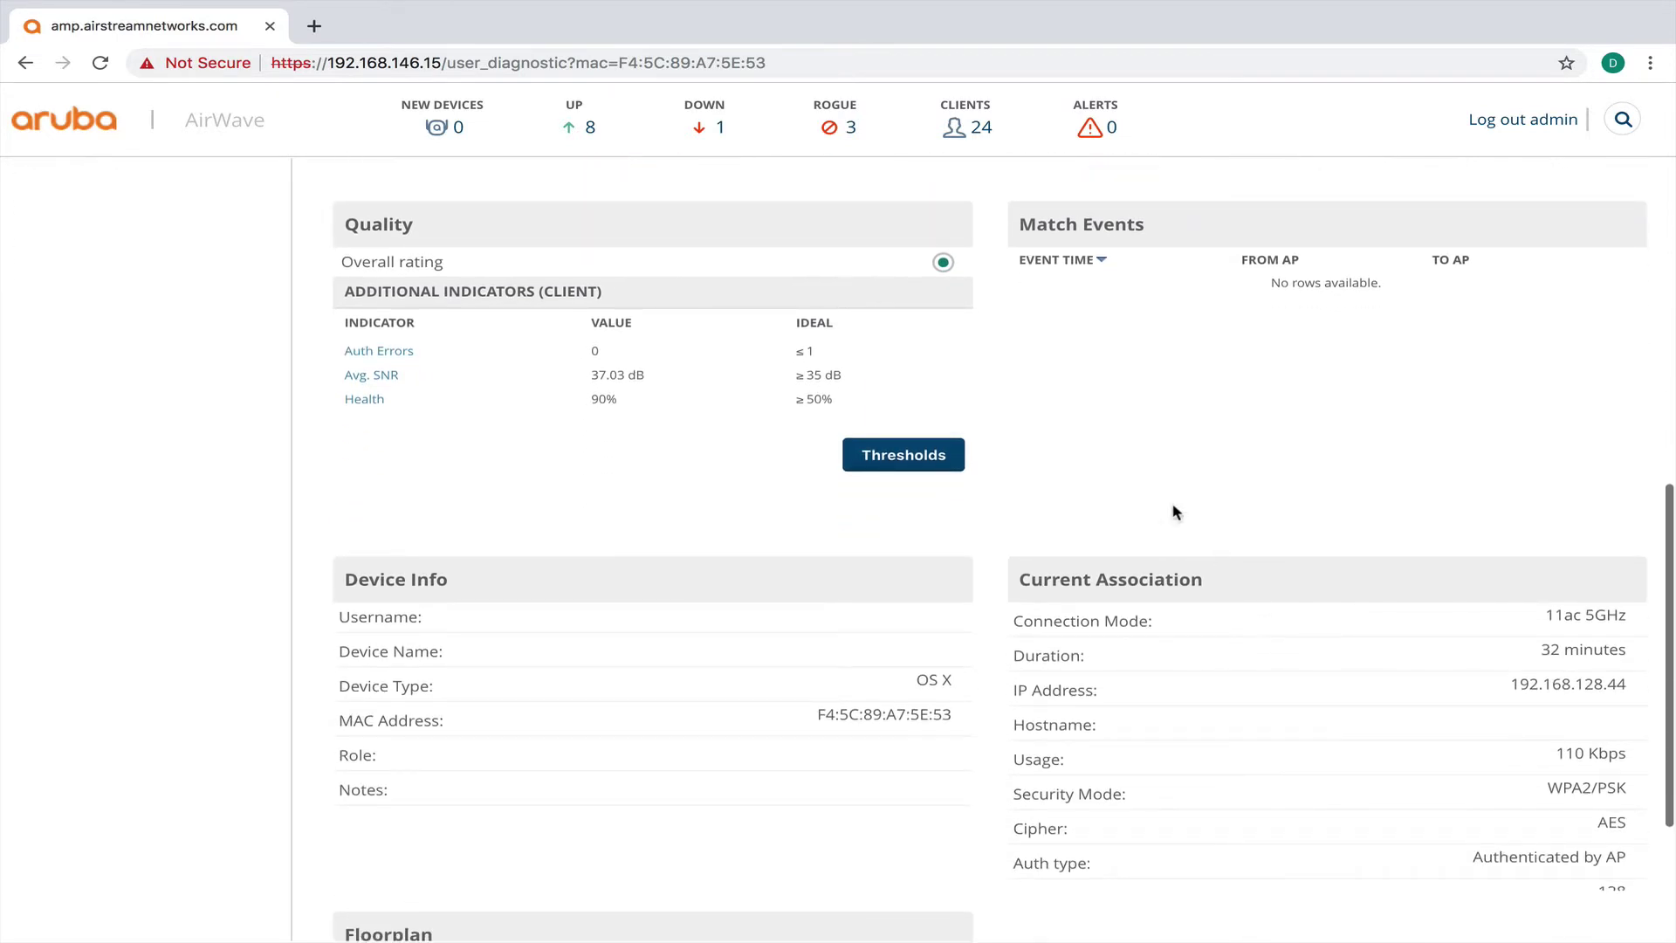
{"action": "scroll", "coordinate": [1261, 787], "scroll_direction": "down", "scroll_amount": 4}
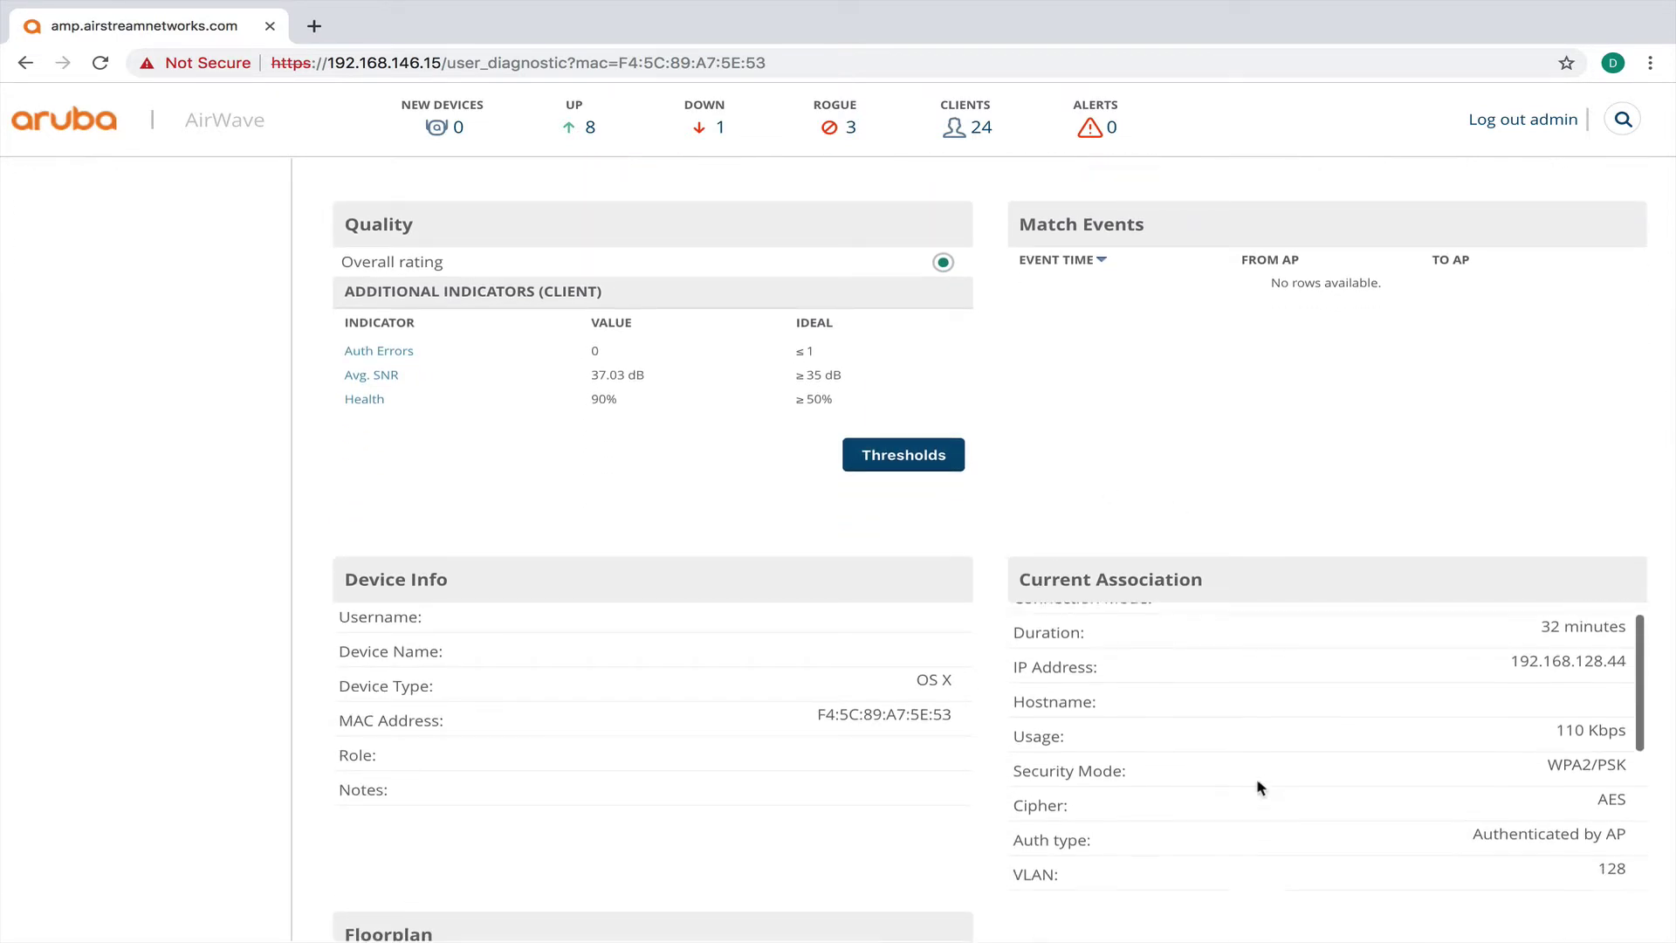
{"action": "scroll", "coordinate": [1261, 787], "scroll_direction": "down", "scroll_amount": 5}
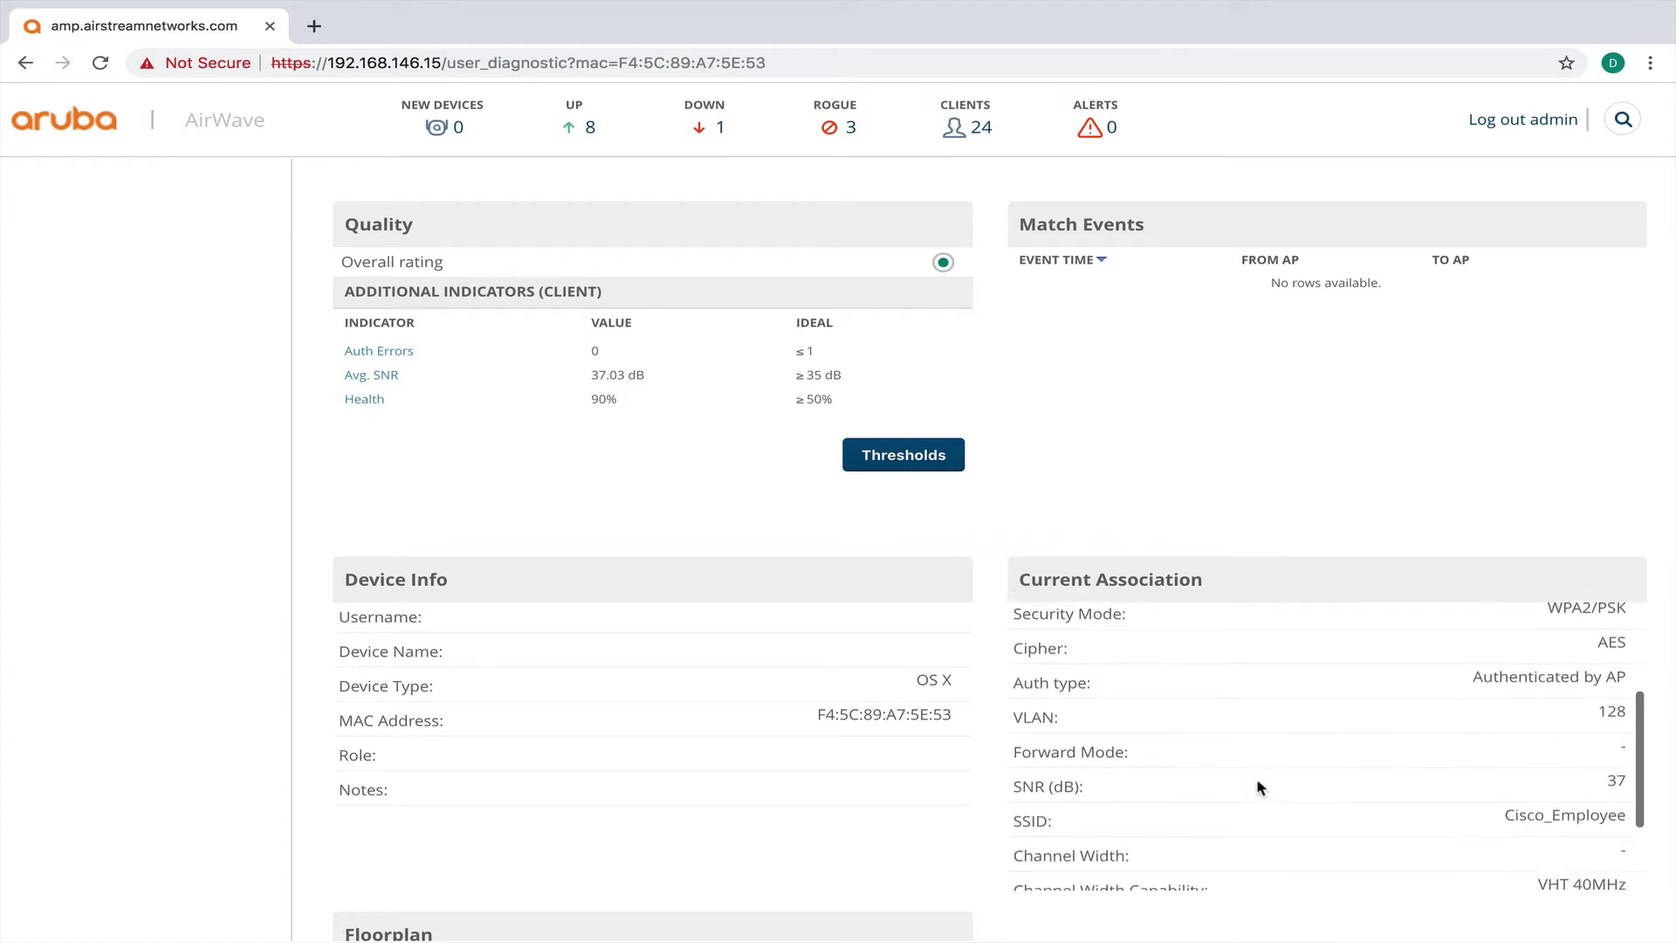
{"action": "scroll", "coordinate": [1261, 788], "scroll_direction": "down", "scroll_amount": 5}
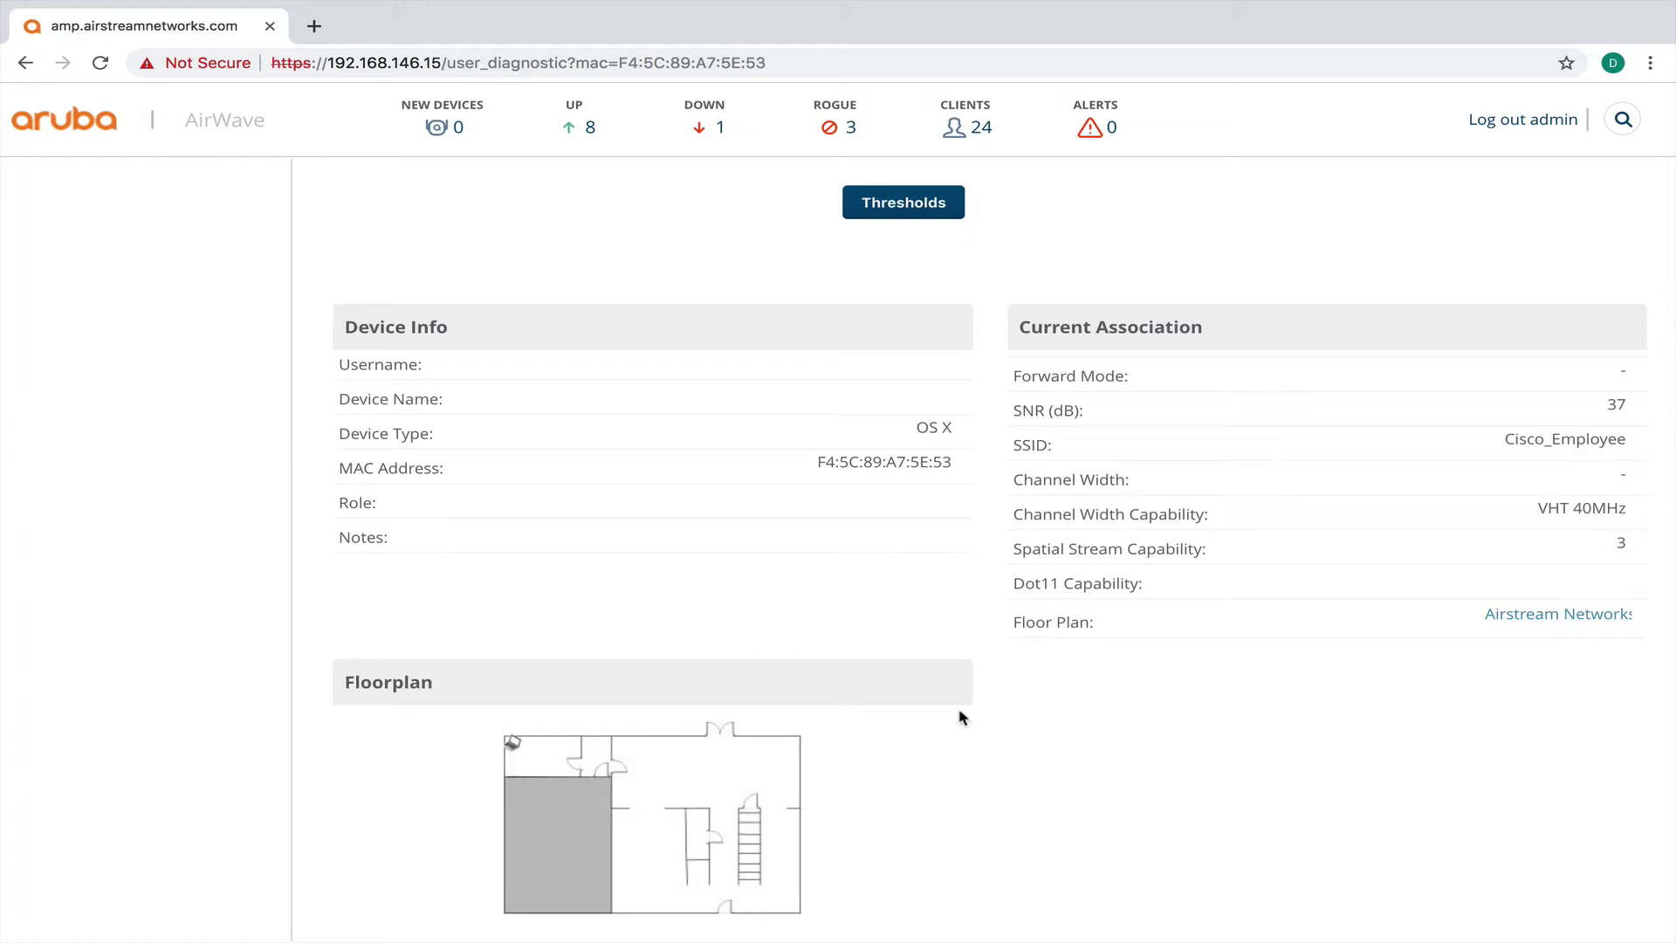
{"action": "scroll", "coordinate": [961, 718], "scroll_direction": "up", "scroll_amount": 7}
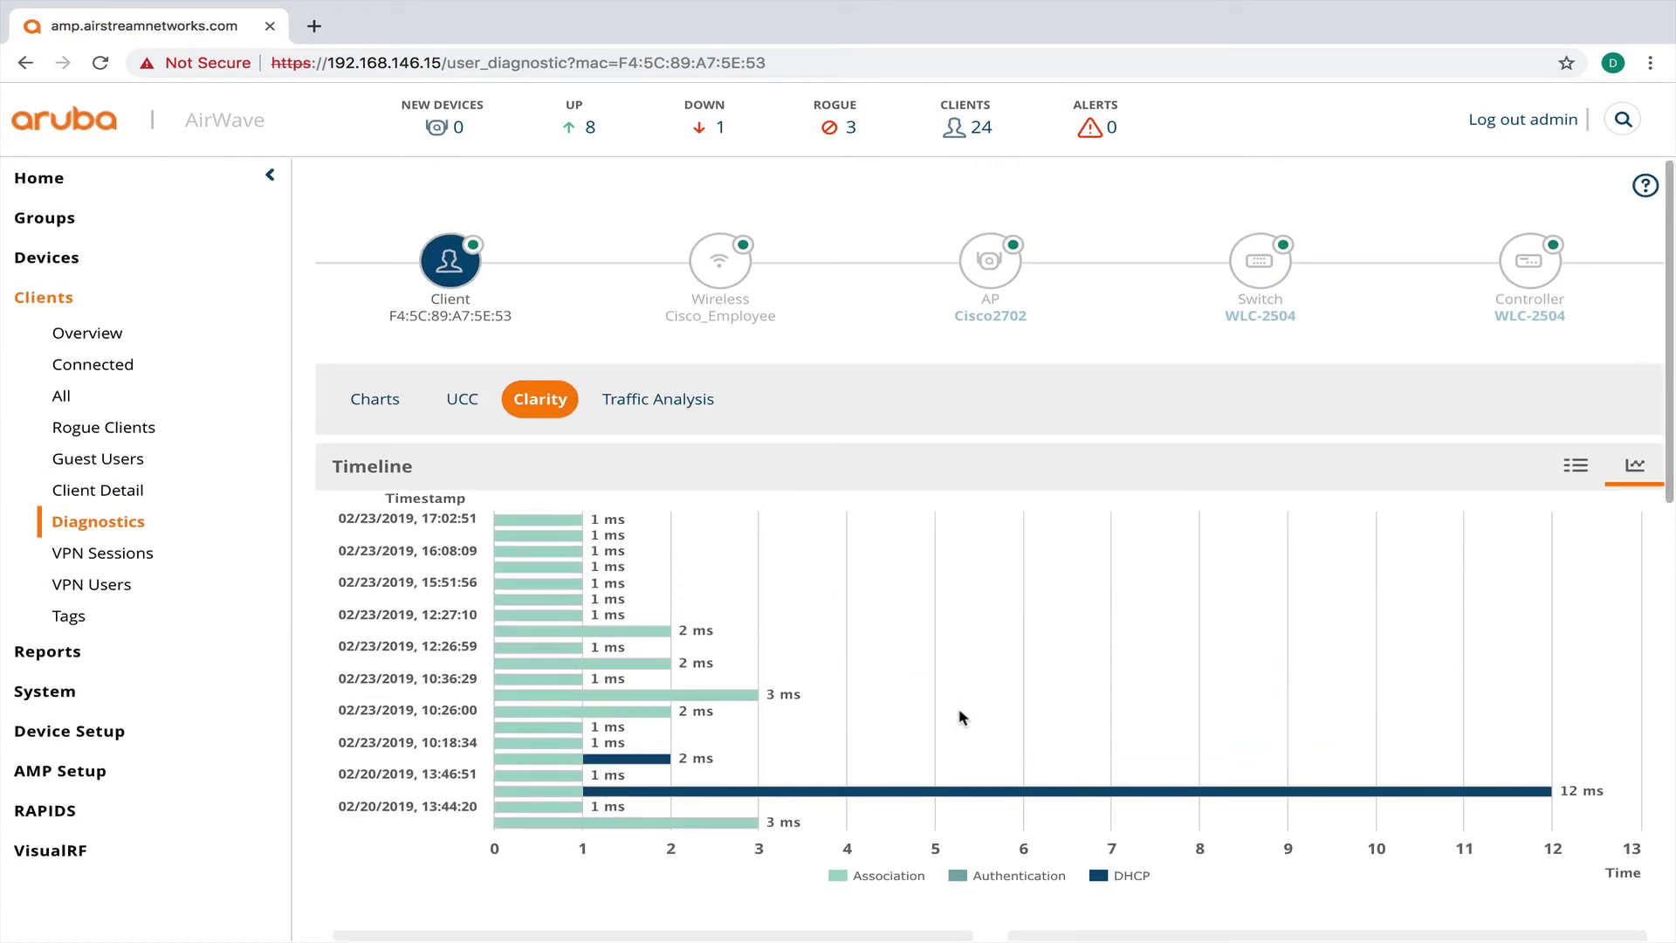
{"action": "scroll", "coordinate": [367, 737], "scroll_direction": "down", "scroll_amount": 2}
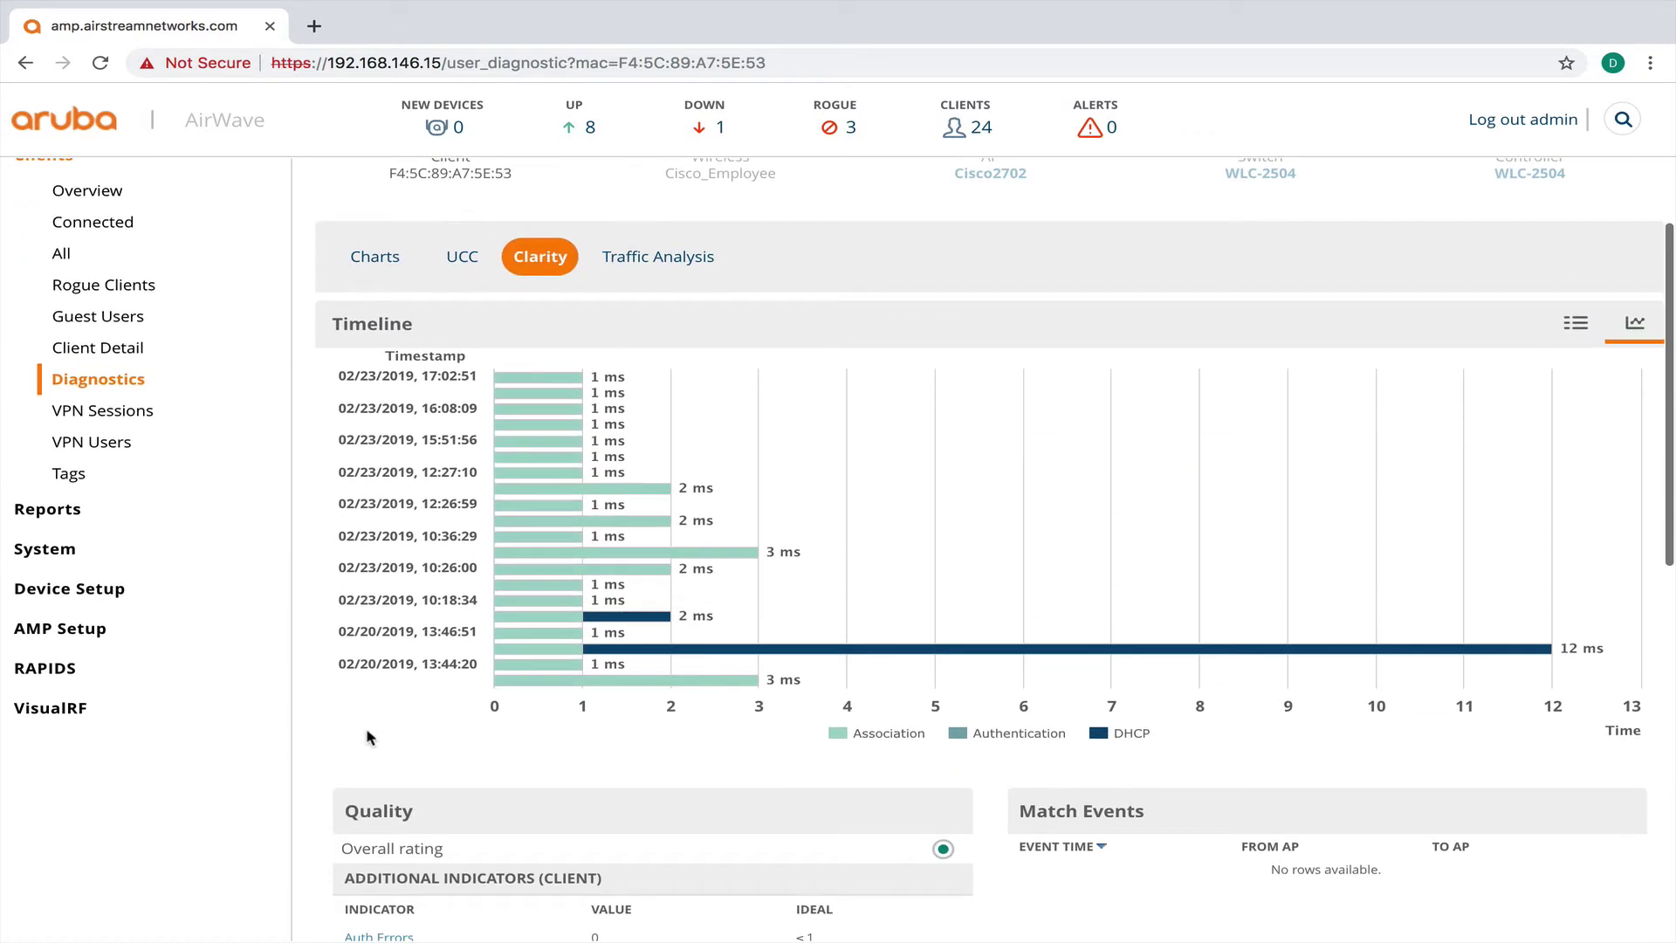
Step: Go to VisualRF and select phone client b4ae2b496048 on the Second Floor plan
{"action": "left_click", "coordinate": [52, 709]}
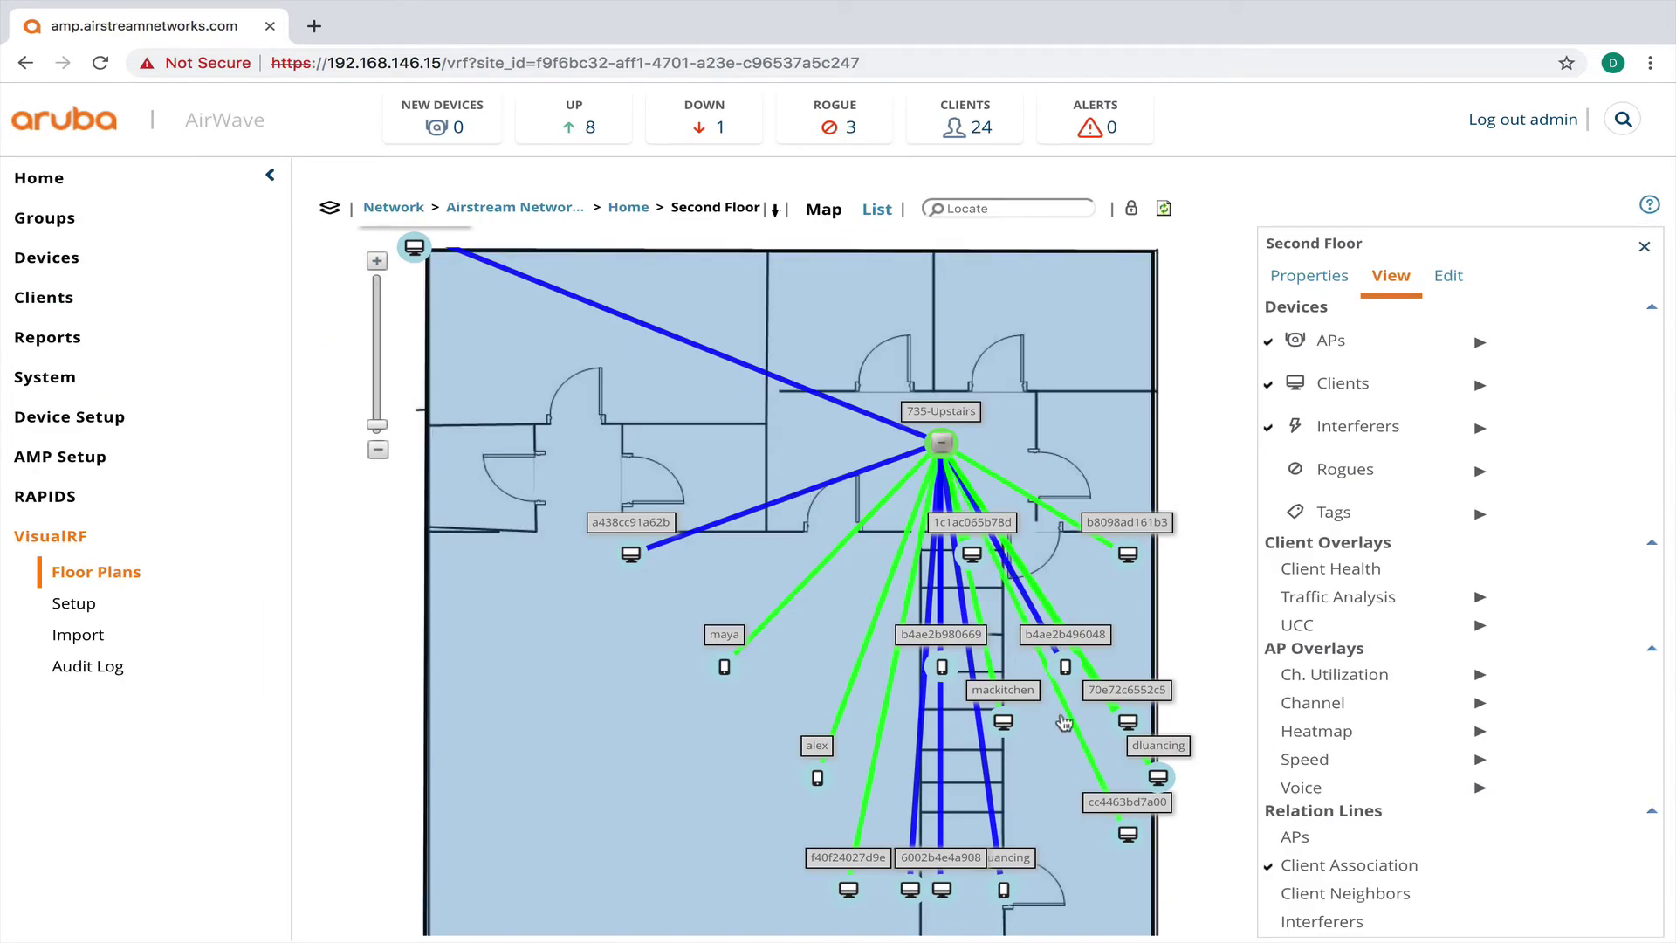
{"action": "left_click", "coordinate": [1065, 668]}
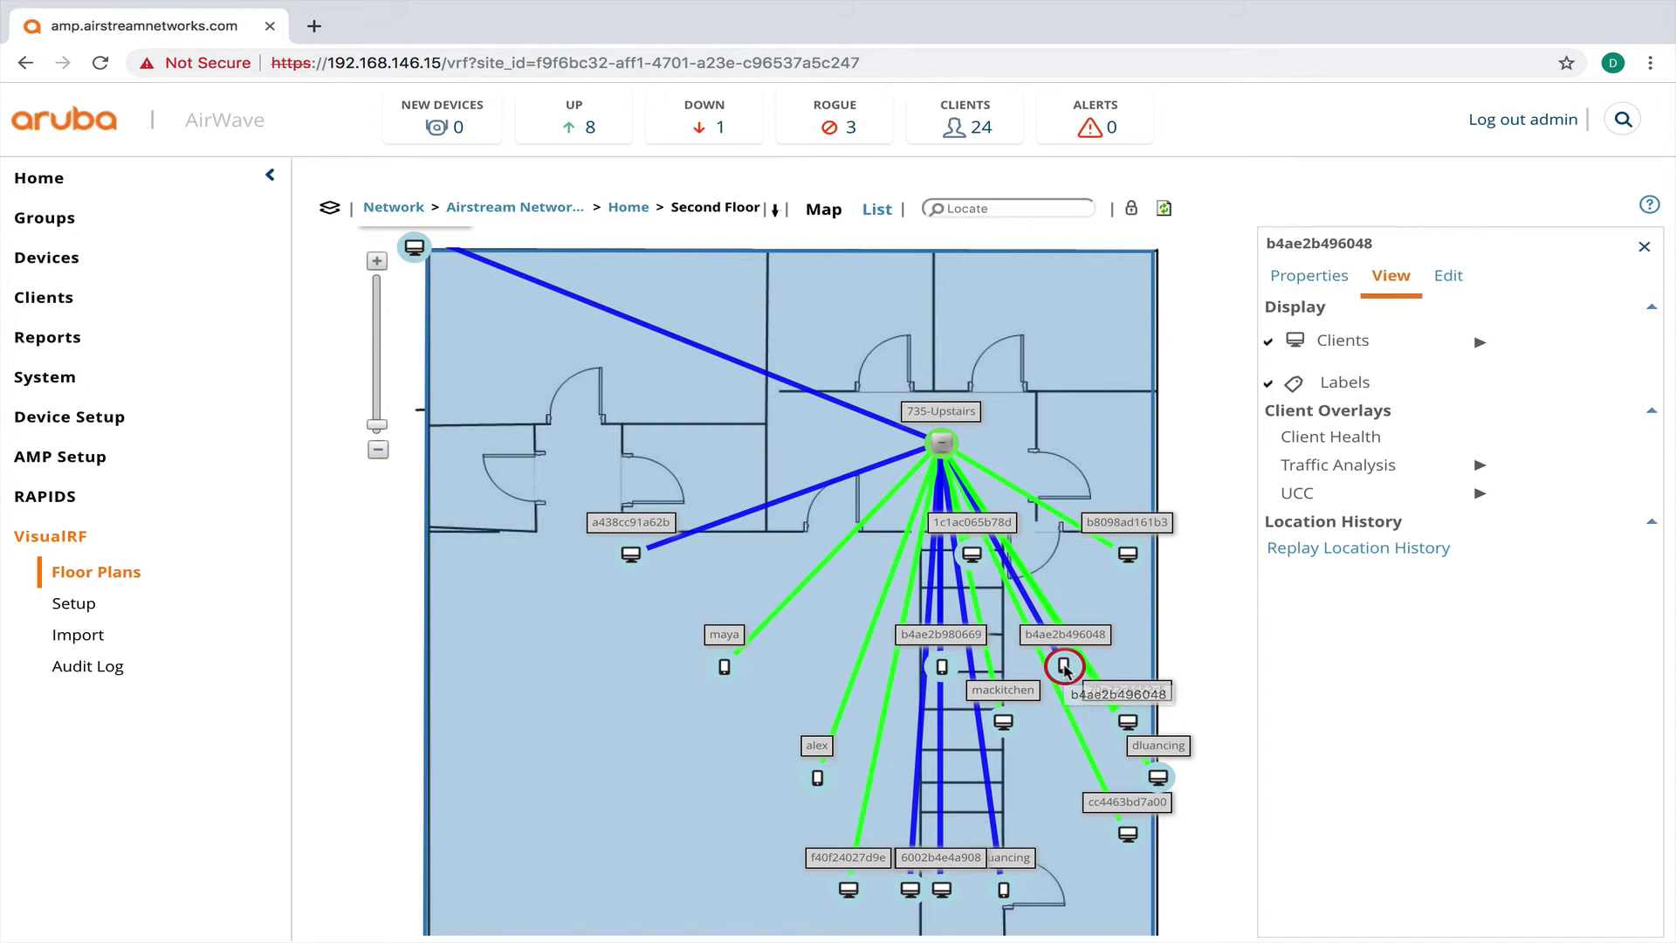
Step: Focus the map on client b4ae2b496048 and replay its location history, pausing and resuming once
{"action": "right_click", "coordinate": [1065, 668]}
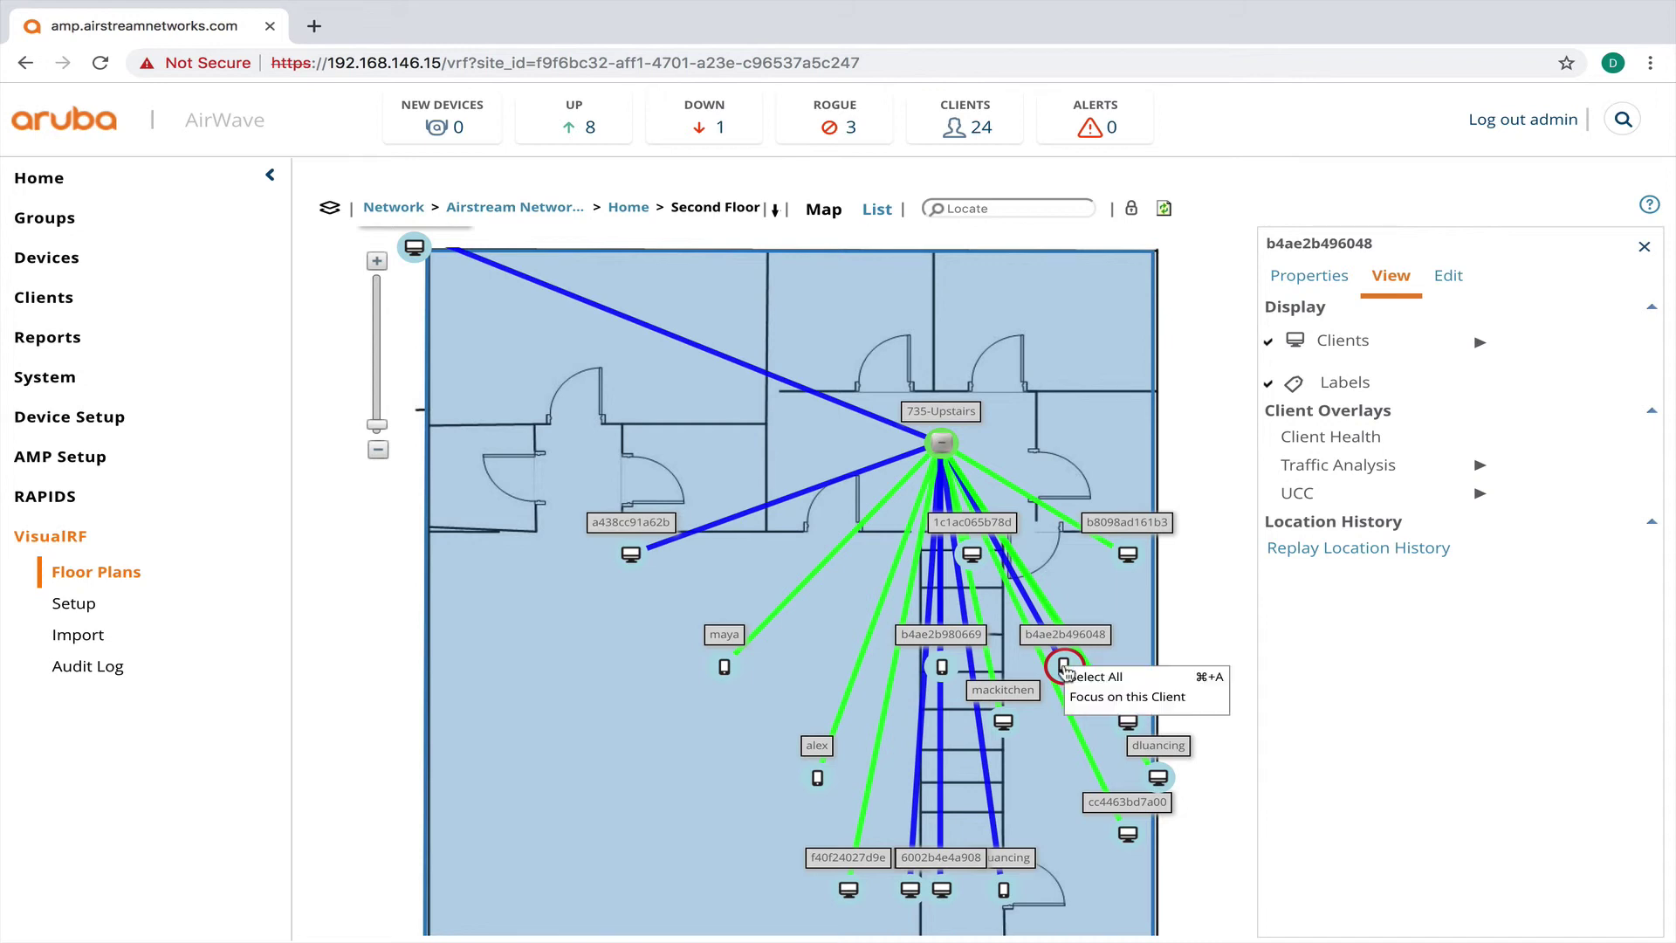
{"action": "left_click", "coordinate": [1098, 698]}
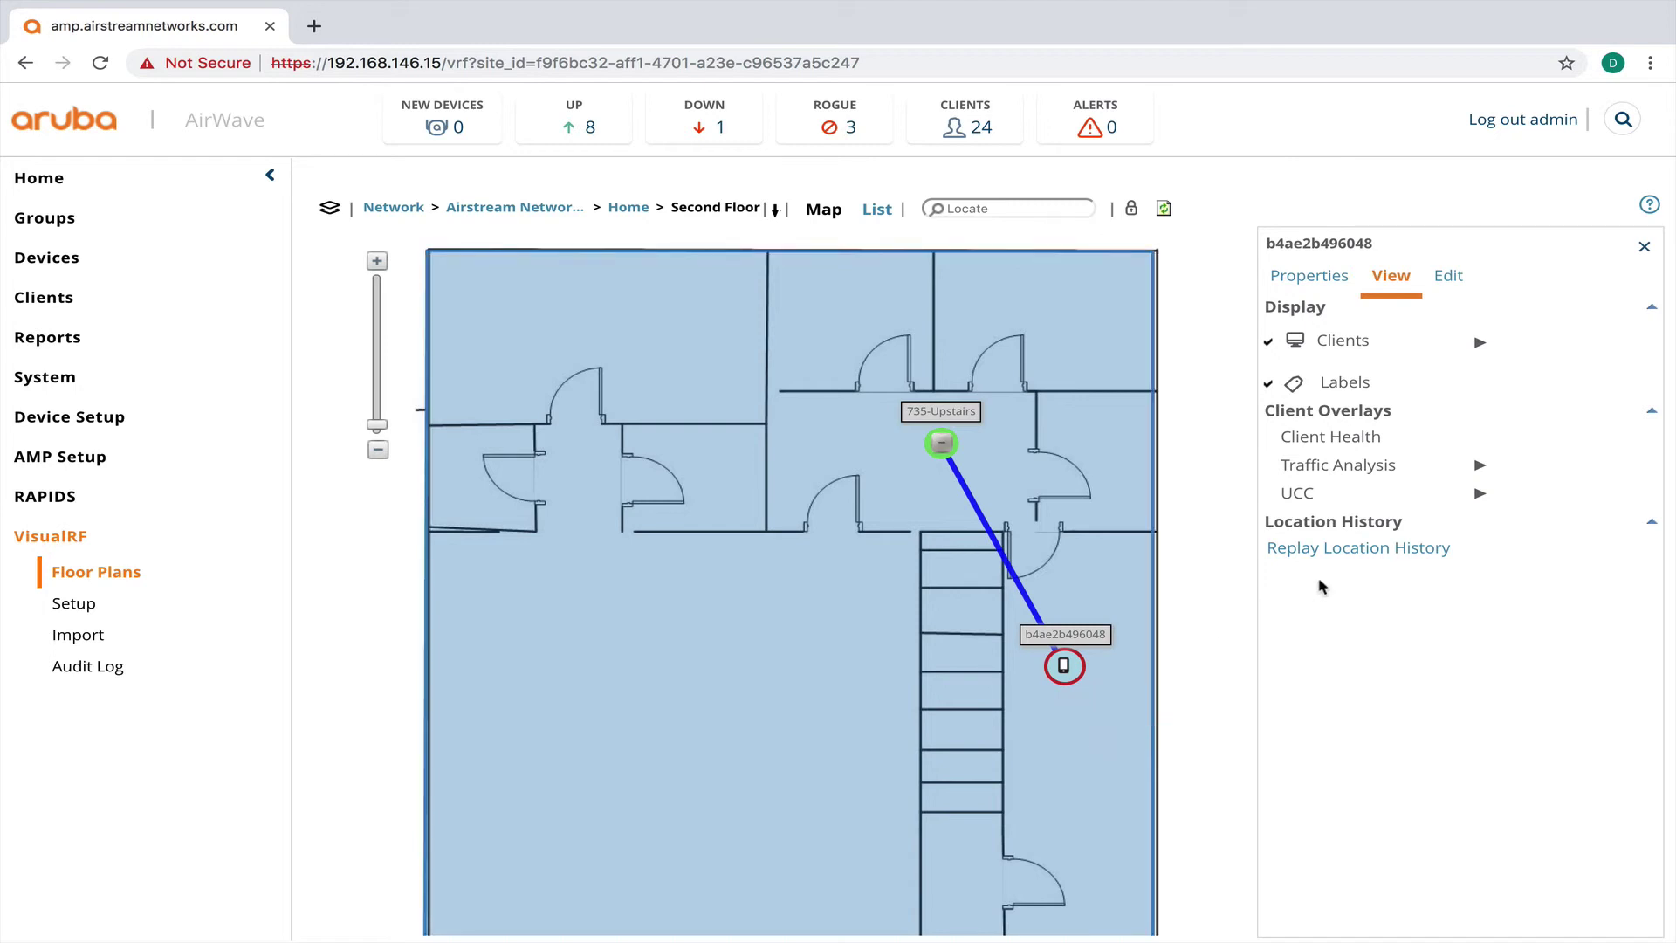
{"action": "left_click", "coordinate": [1358, 550]}
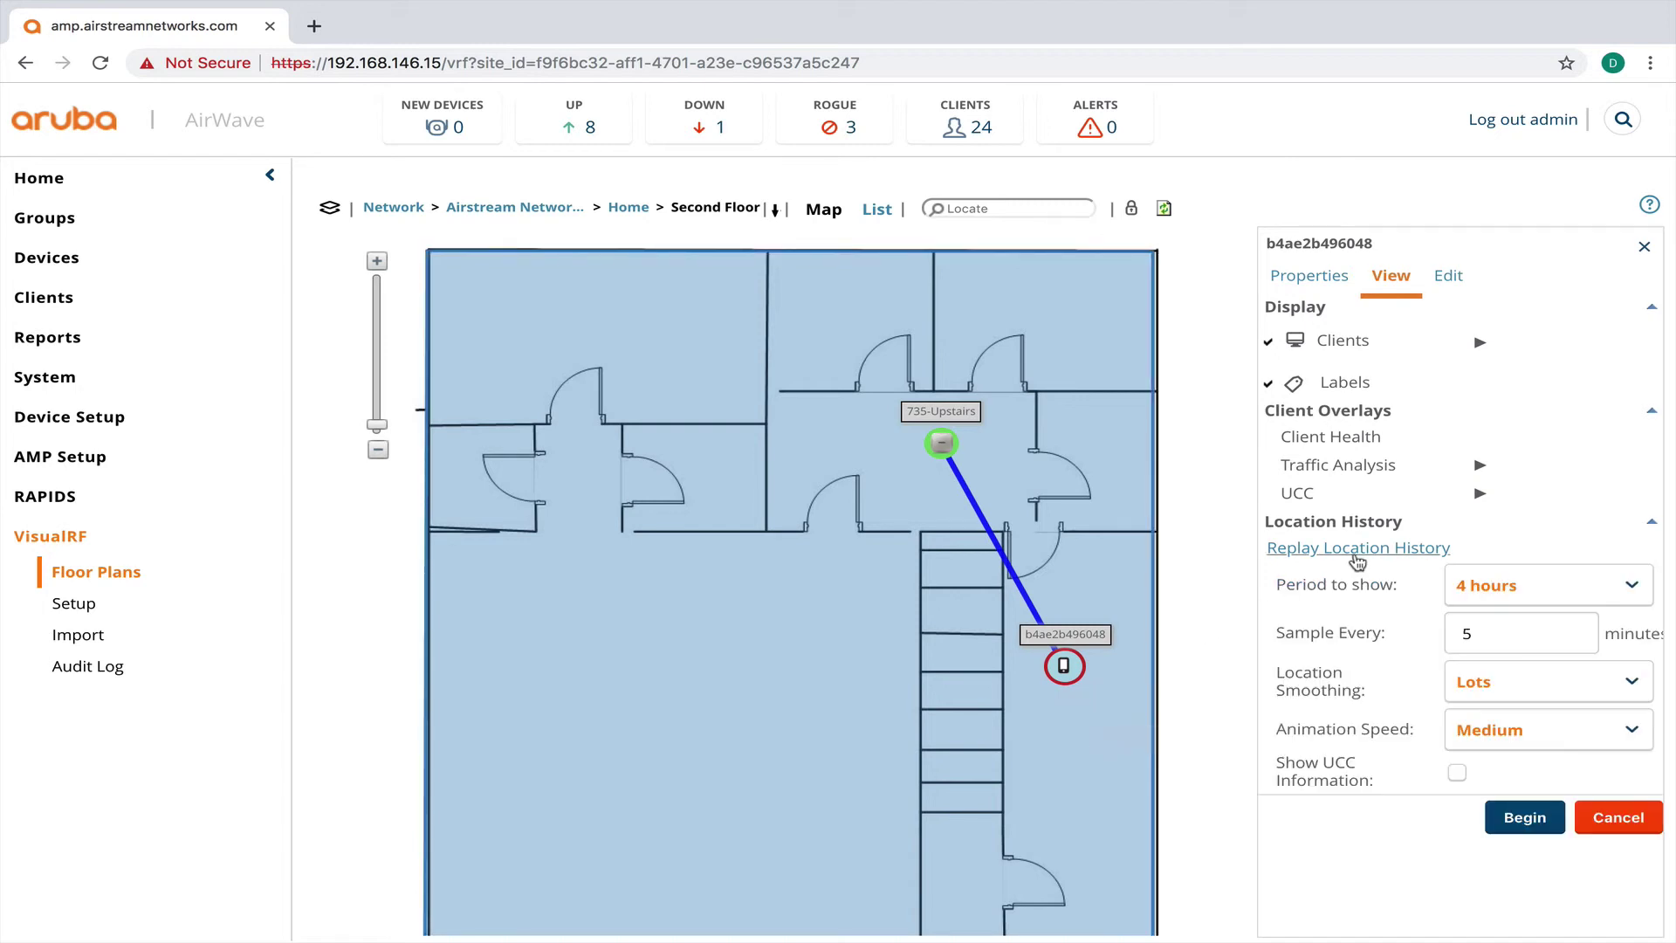
{"action": "left_click", "coordinate": [1524, 819]}
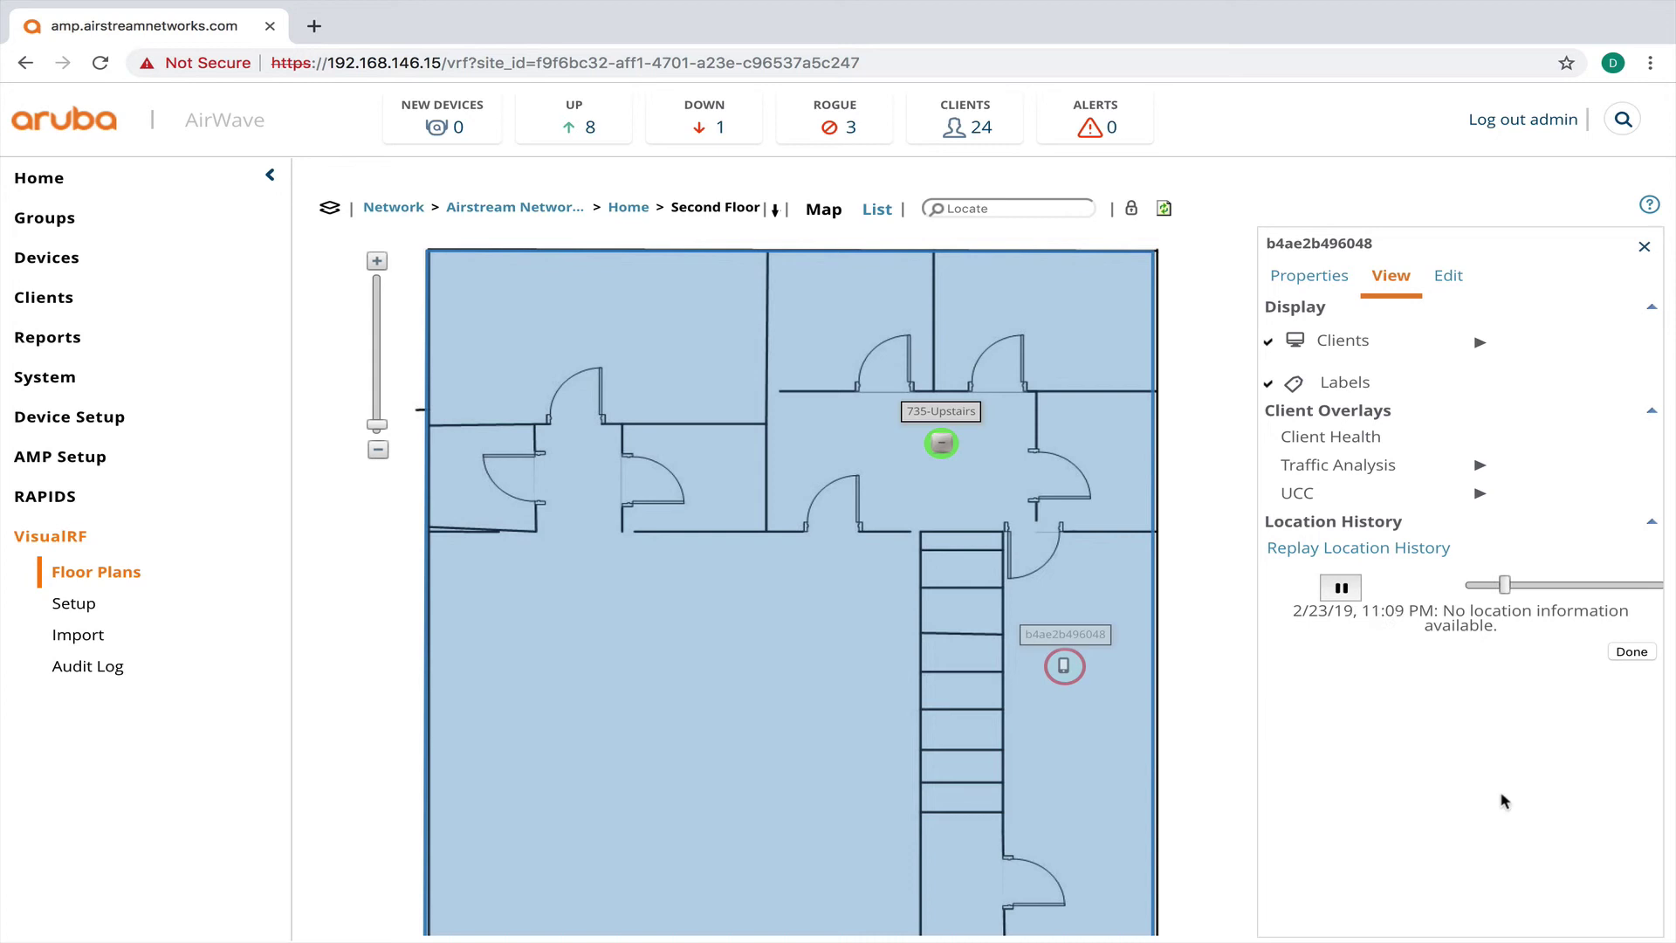
{"action": "left_click", "coordinate": [1341, 589]}
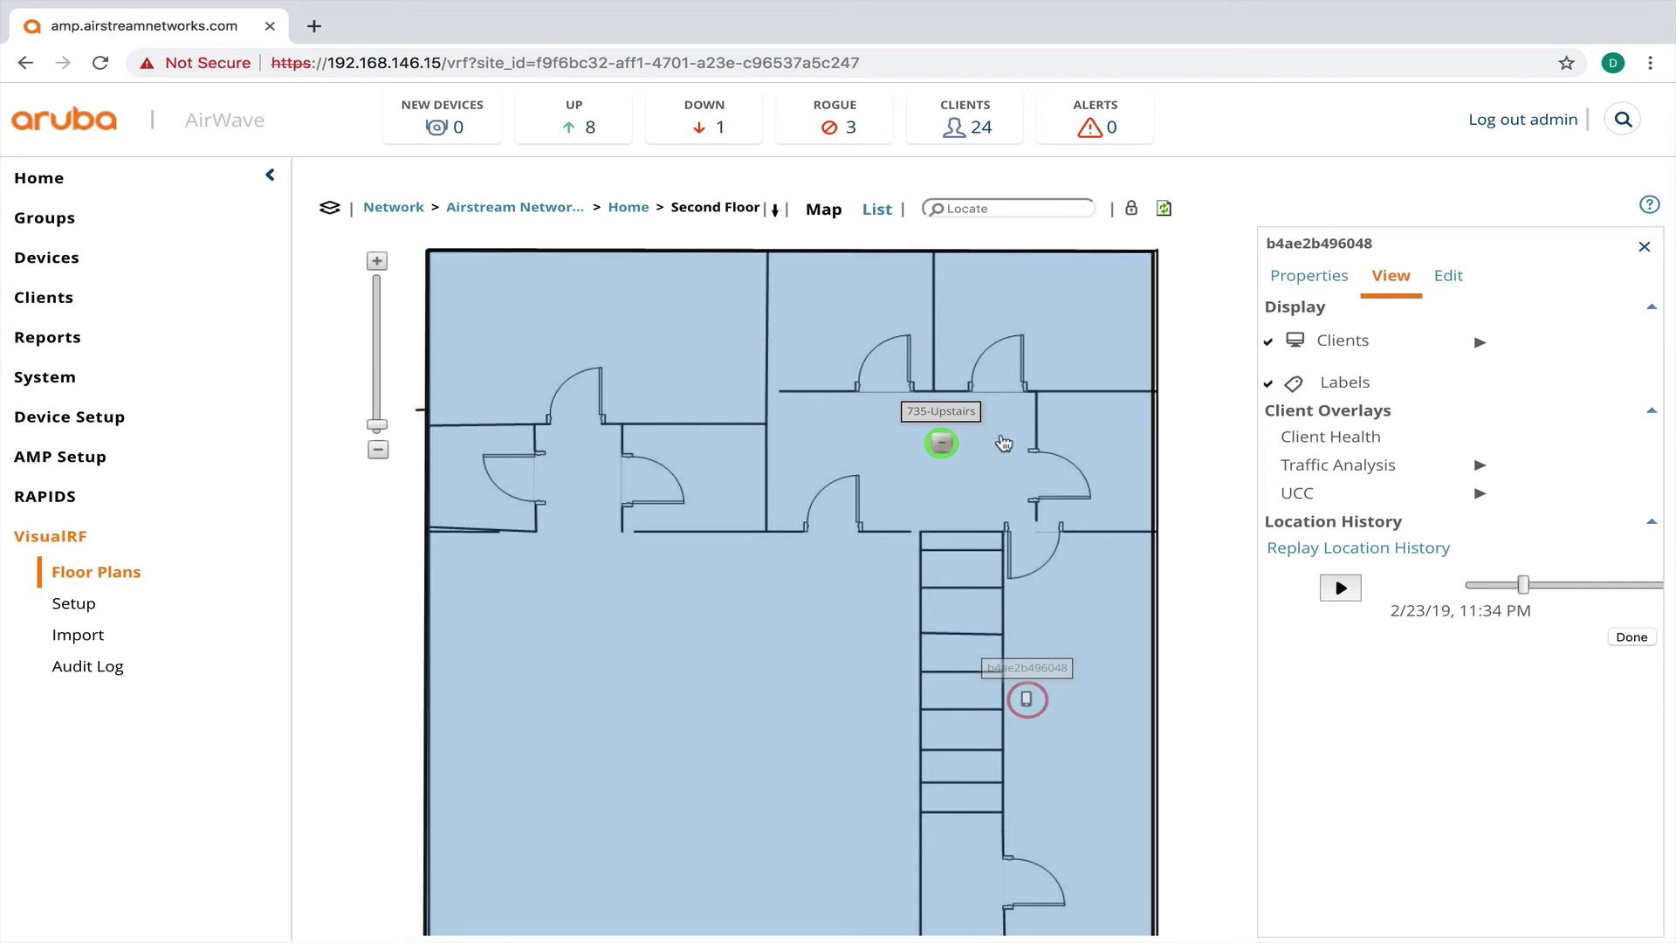
{"action": "left_click", "coordinate": [1341, 591]}
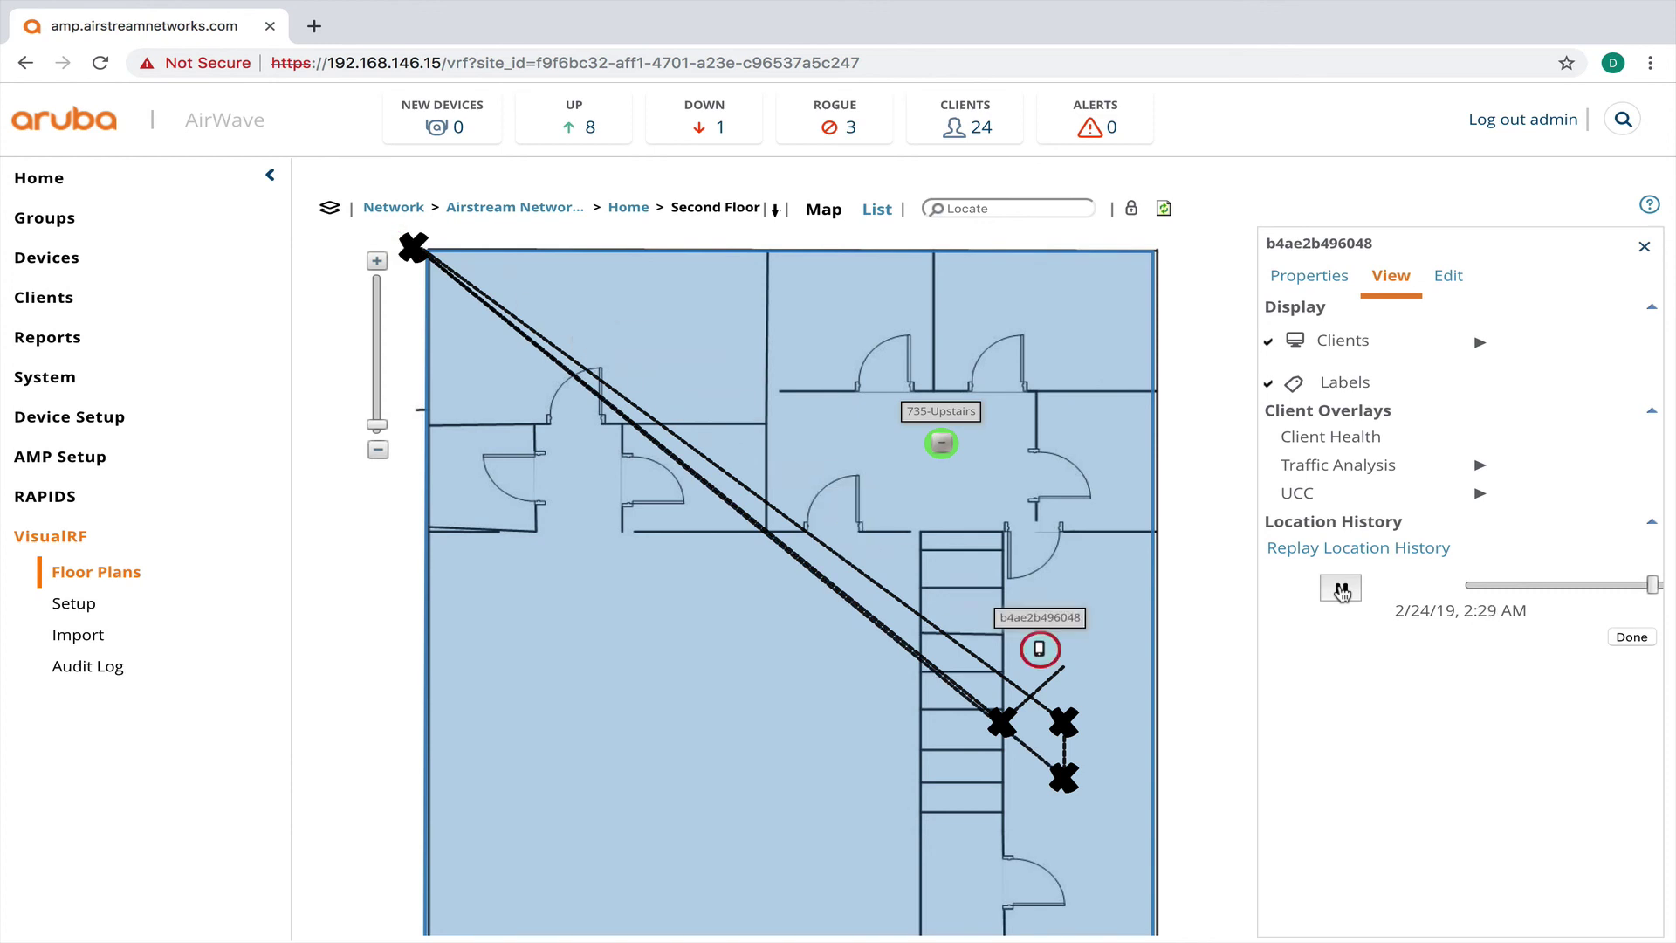
Step: End the replay, keeping location smoothing at Lots and animation speed at Medium
{"action": "left_click", "coordinate": [1626, 637]}
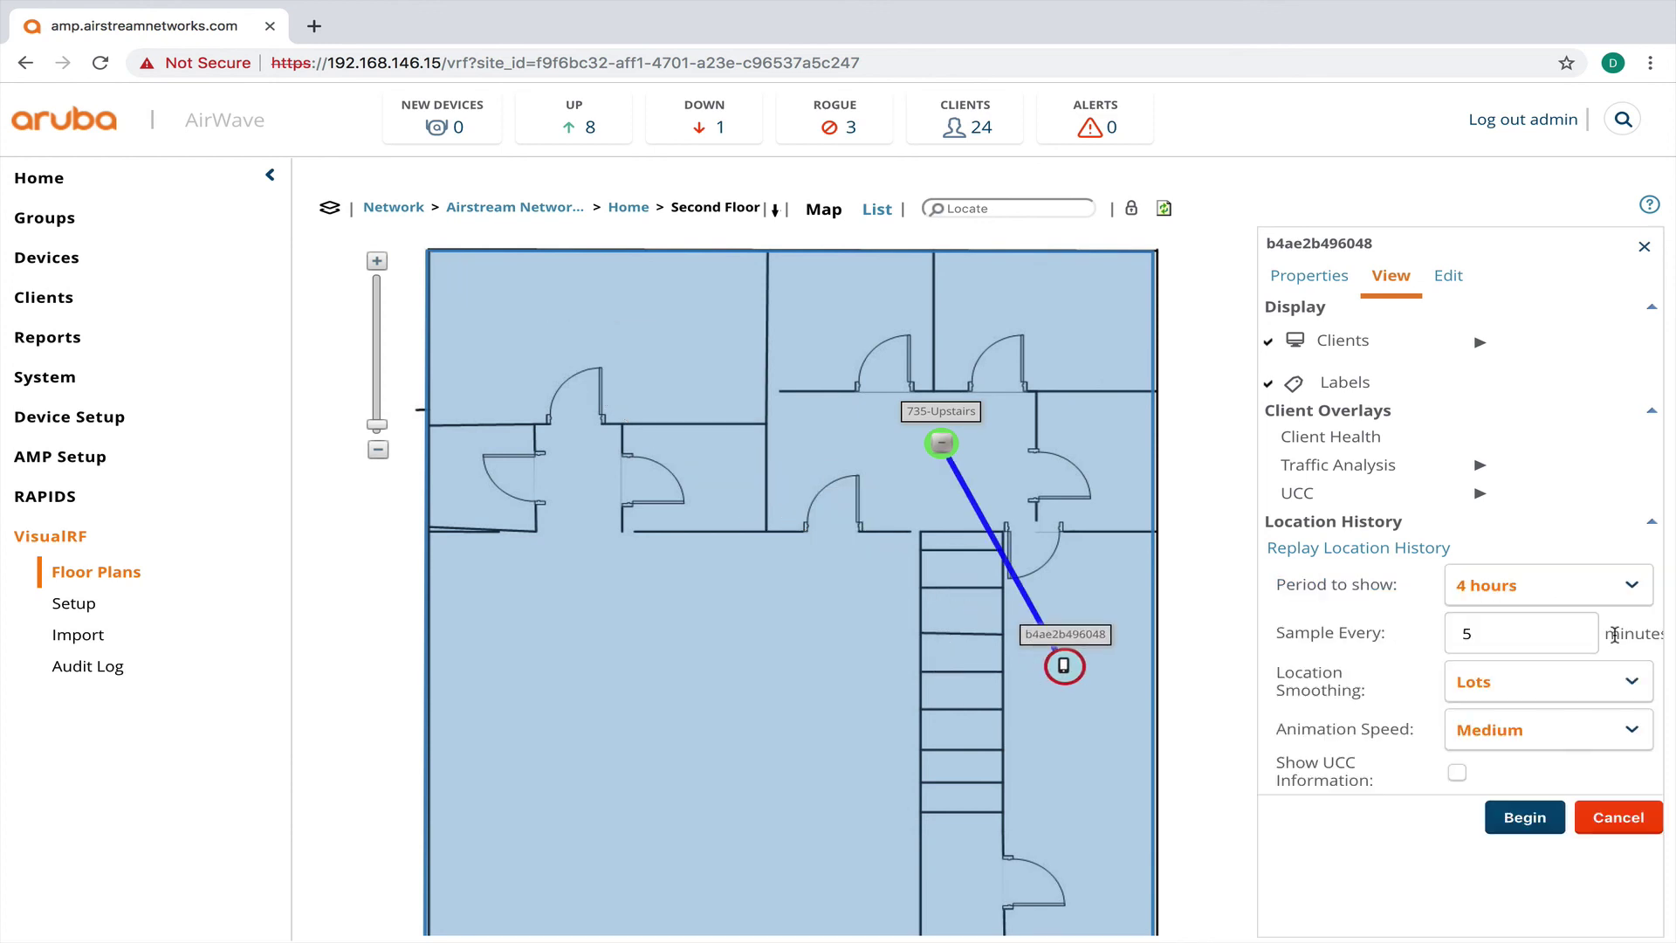
{"action": "left_click", "coordinate": [1492, 691]}
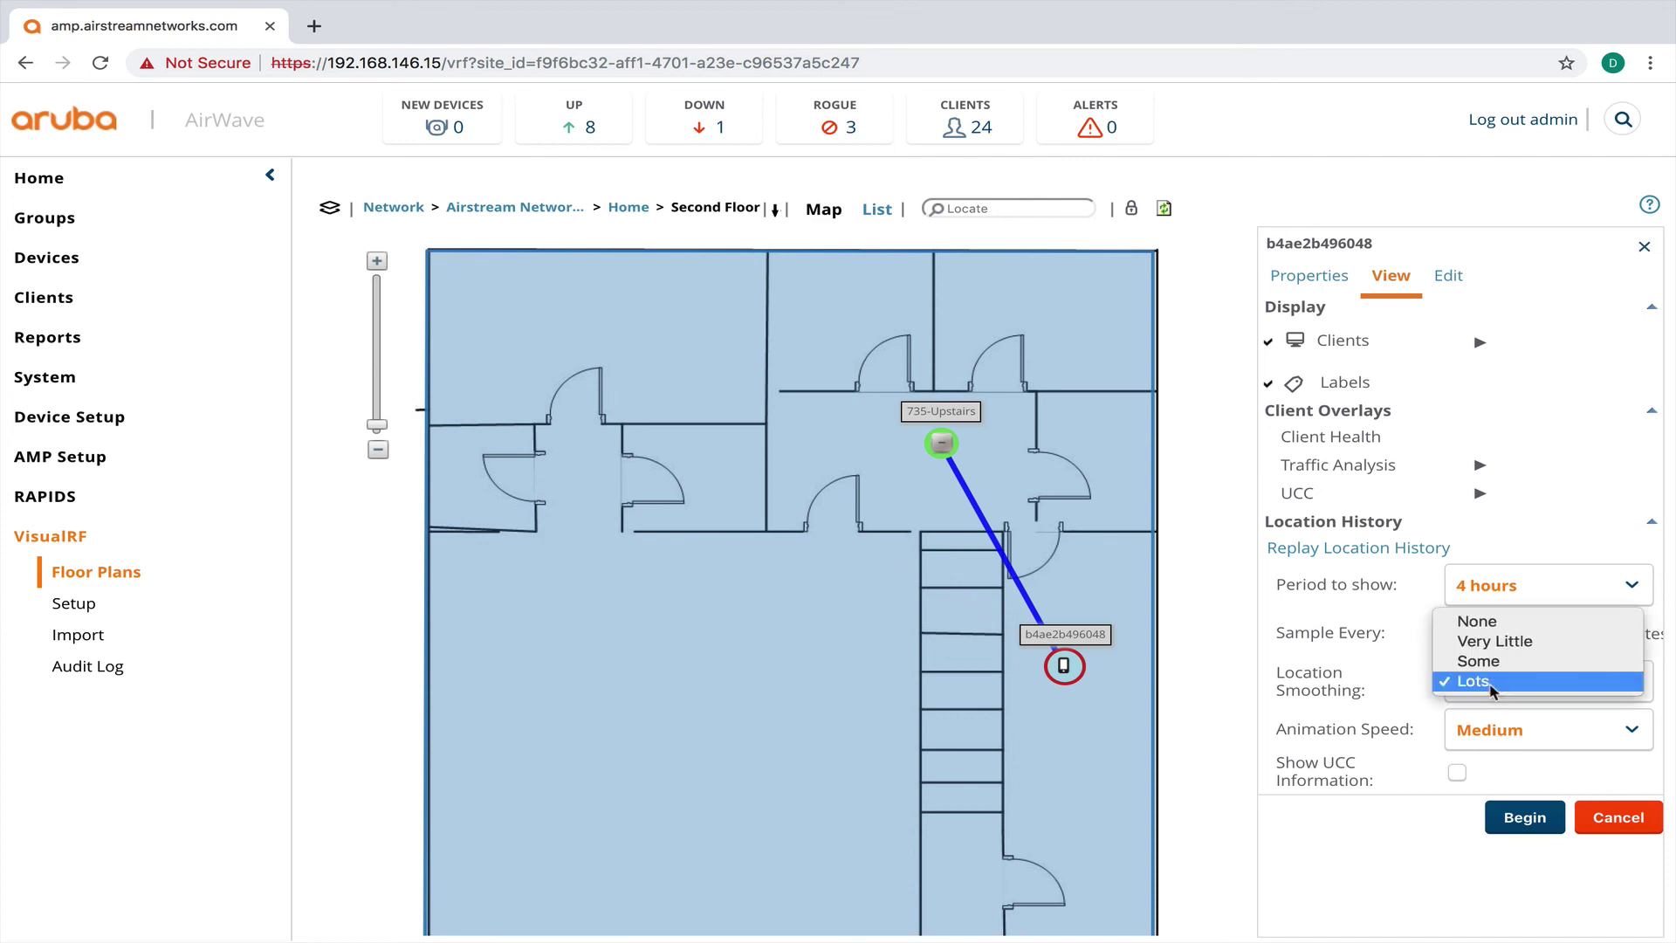
{"action": "left_click", "coordinate": [1401, 812]}
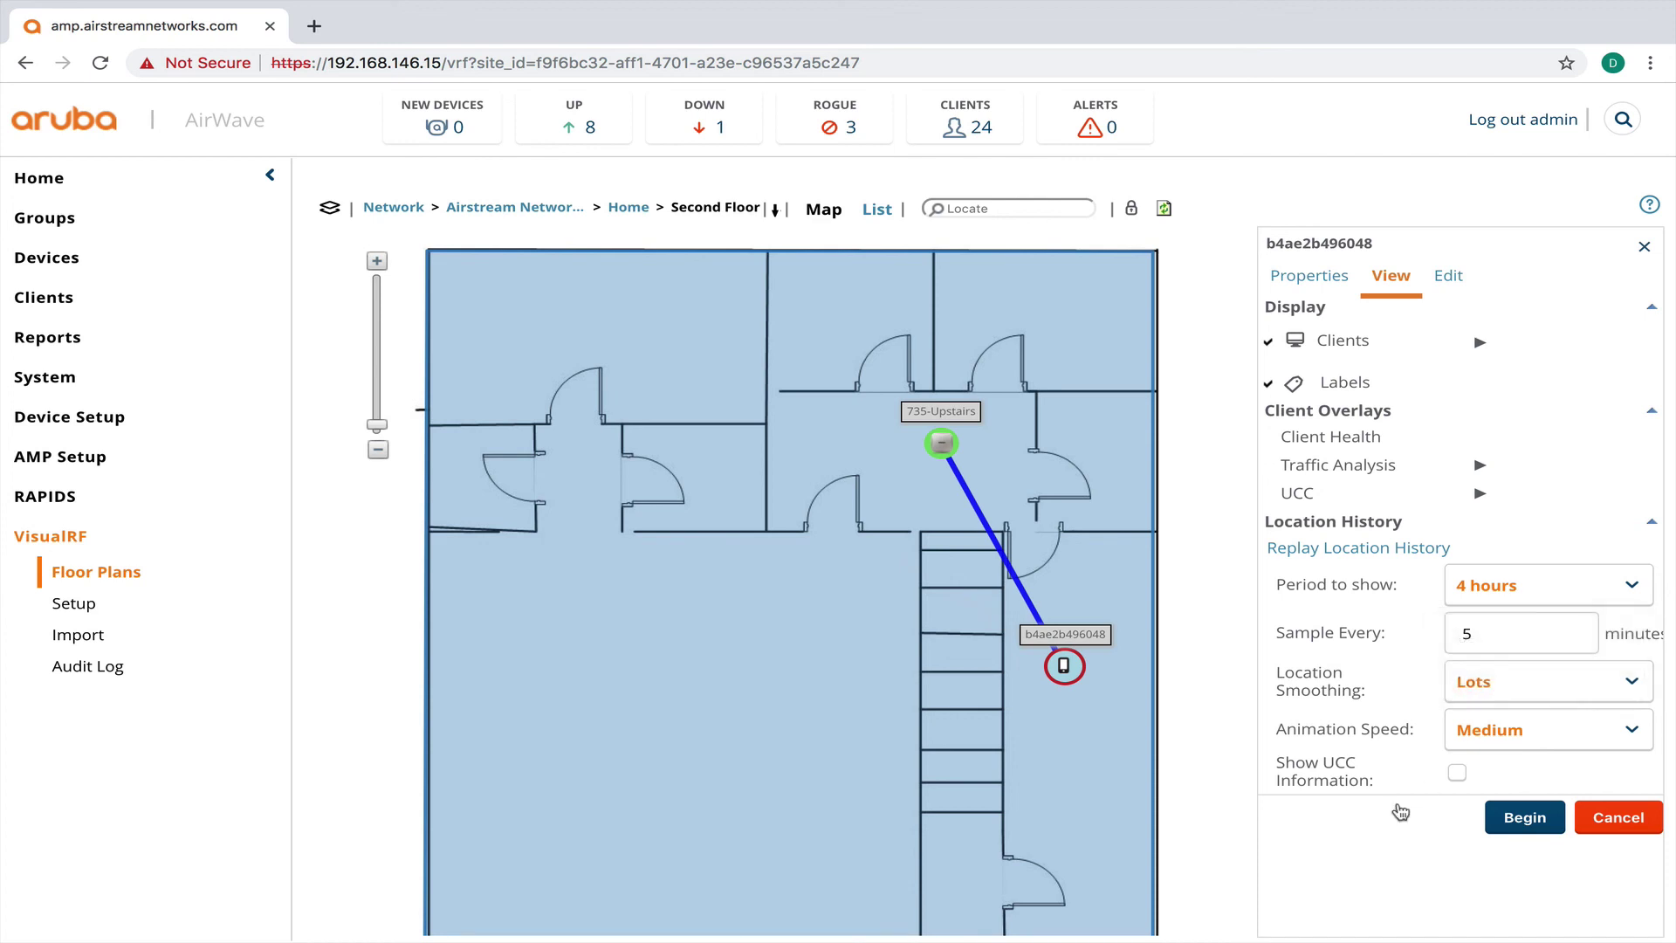
{"action": "left_click", "coordinate": [1495, 730]}
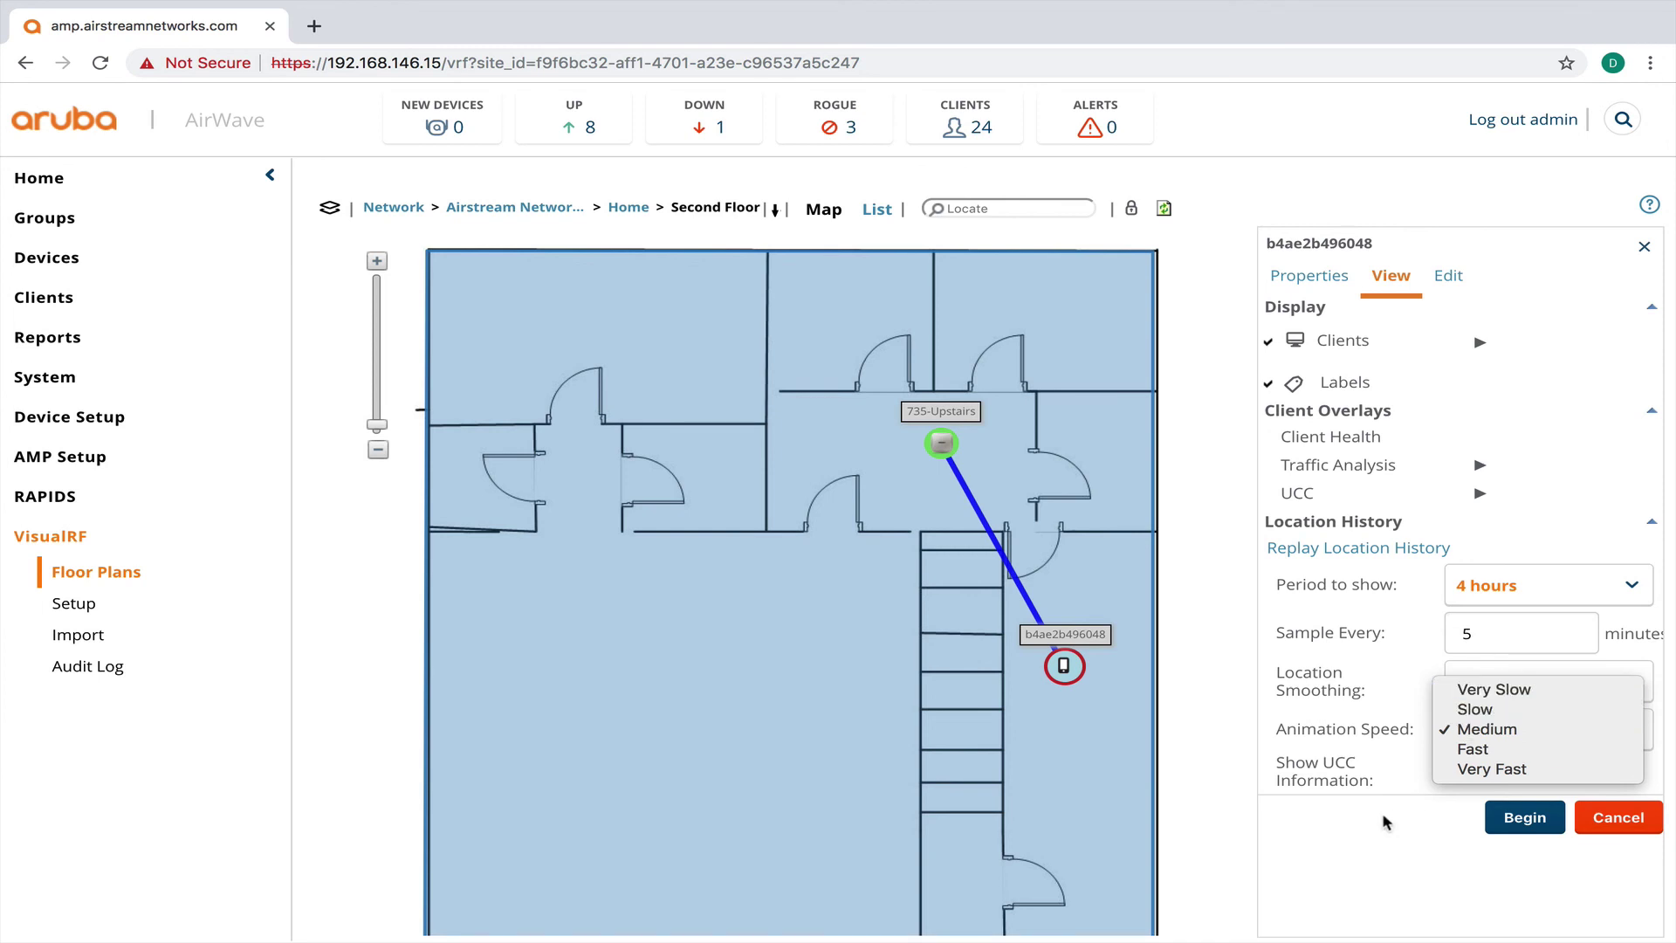
{"action": "left_click", "coordinate": [1393, 836]}
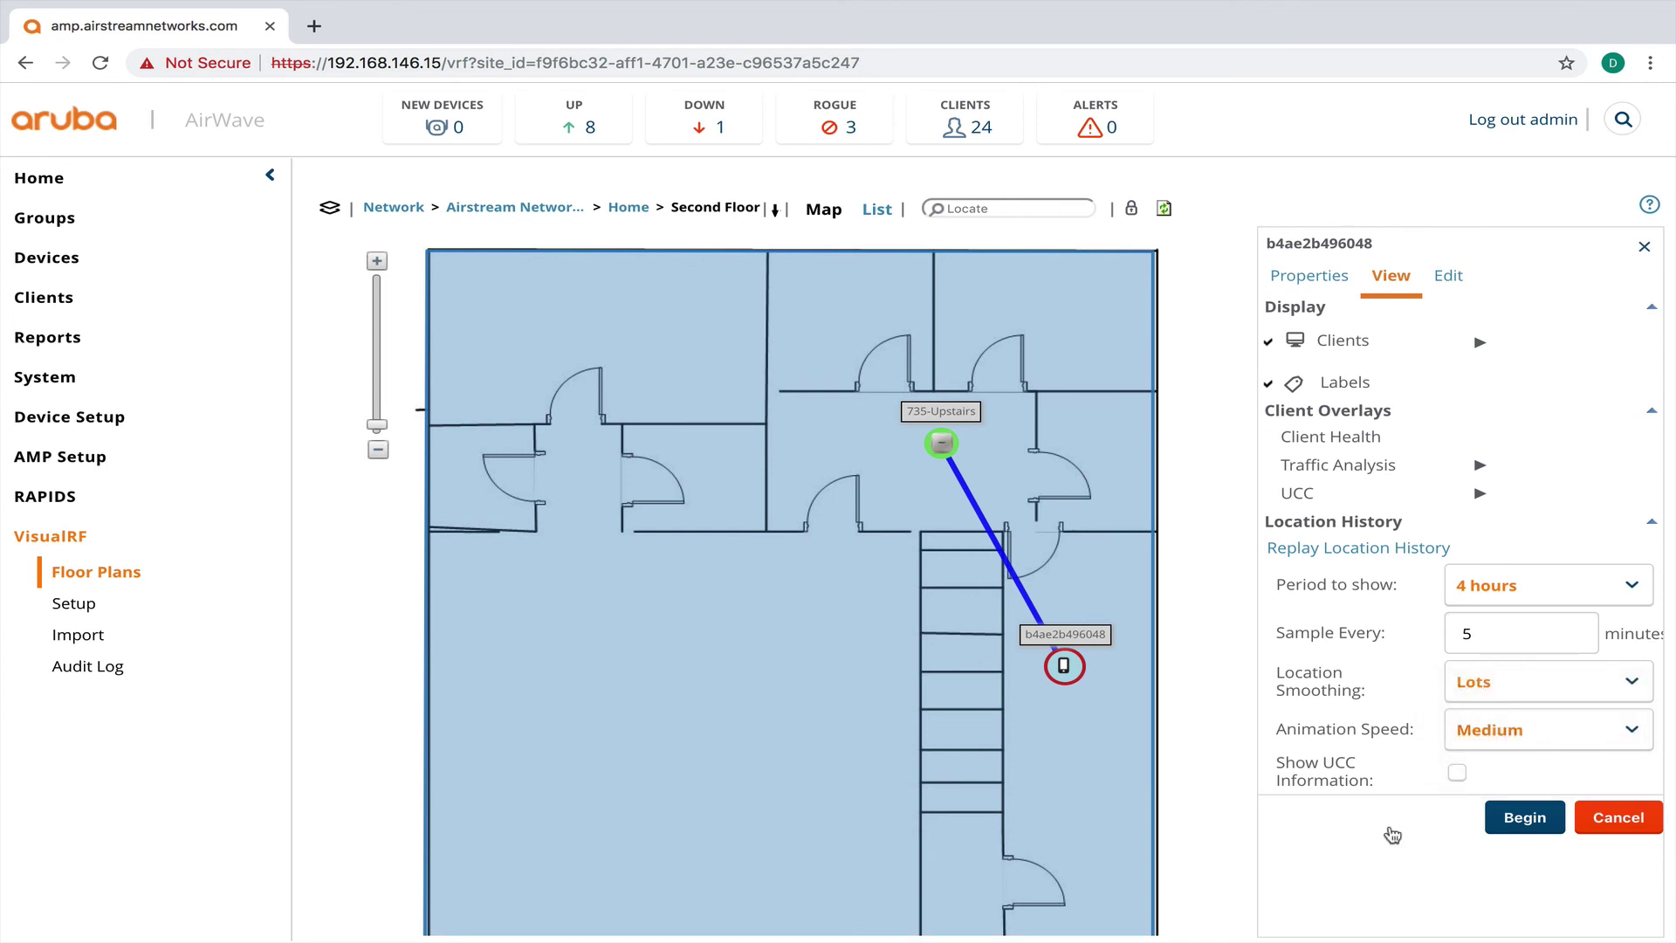